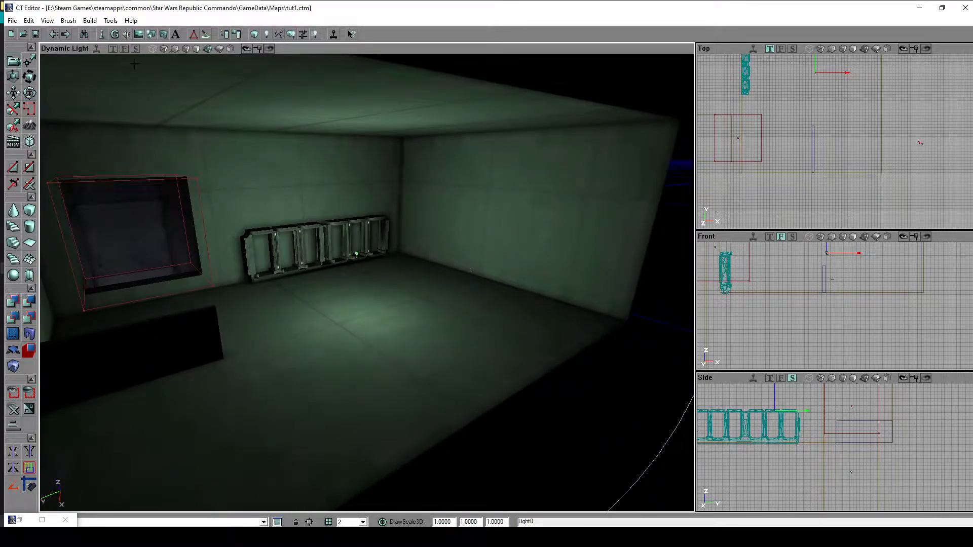
- Switch the 3D view from dynamic lighting to textured display and examine the panel texture seams around the room
click(188, 51)
drag(223, 76, 273, 54)
mouse_move(367, 283)
mouse_down()
mouse_move(337, 304)
mouse_move(352, 274)
mouse_move(339, 218)
mouse_move(391, 248)
mouse_move(360, 279)
mouse_move(372, 254)
mouse_move(405, 274)
mouse_move(401, 284)
mouse_move(398, 249)
mouse_move(373, 269)
mouse_move(371, 244)
mouse_move(367, 284)
mouse_up()
right_drag(368, 284, 467, 299)
drag(467, 299, 489, 264)
right_drag(383, 421, 251, 327)
drag(361, 312, 367, 294)
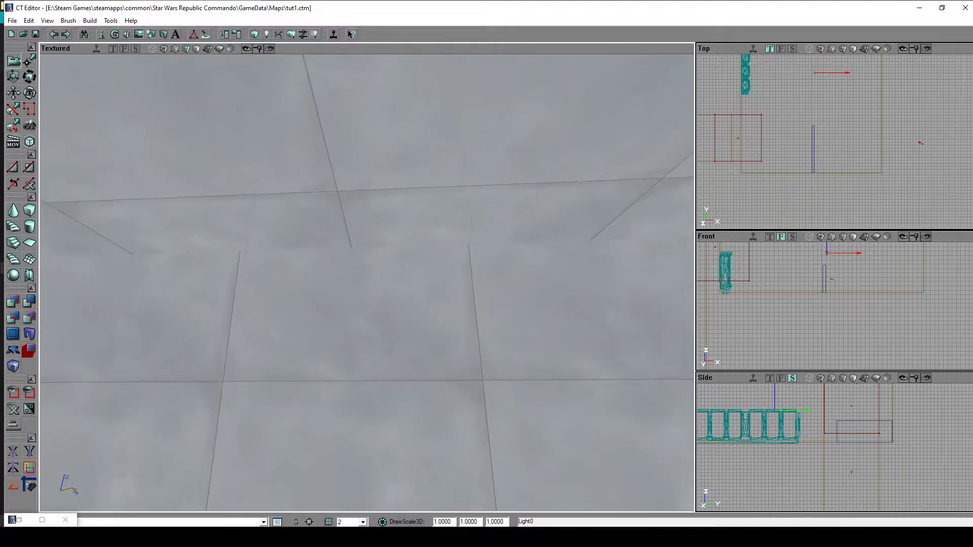
right_drag(367, 294, 375, 316)
drag(375, 316, 395, 300)
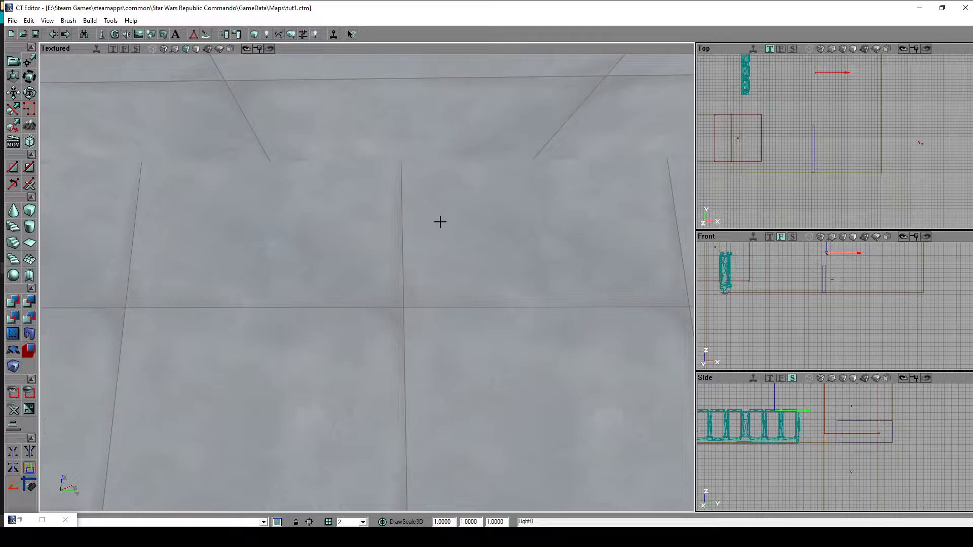
mouse_move(461, 281)
right_down()
mouse_move(422, 311)
mouse_move(386, 310)
mouse_move(409, 314)
mouse_move(47, 304)
right_up()
right_drag(437, 300, 461, 282)
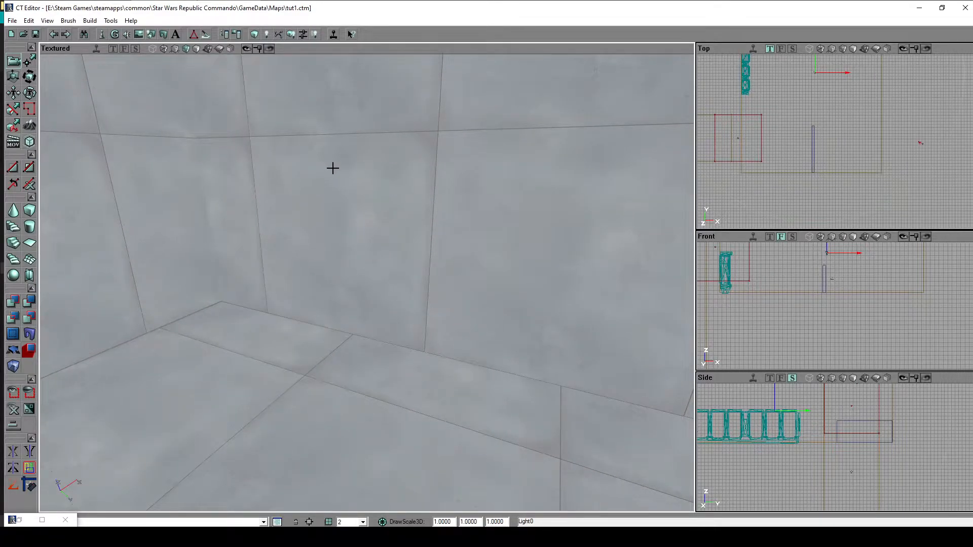
mouse_move(453, 390)
mouse_down()
mouse_move(453, 362)
mouse_move(455, 406)
mouse_up()
right_drag(455, 406, 417, 376)
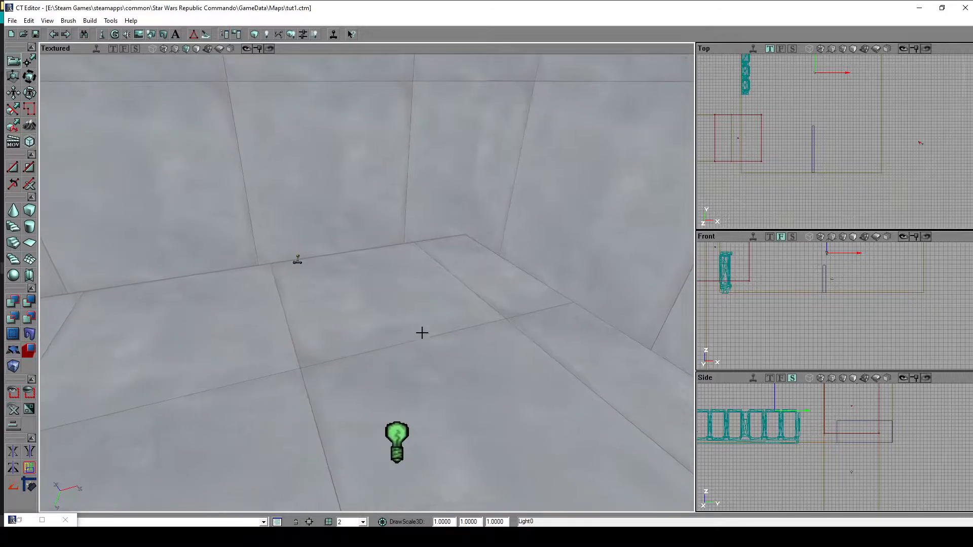
- Select the floor surface and pan its texture with Texture Pan until its seams meet the wall's seams
click(411, 297)
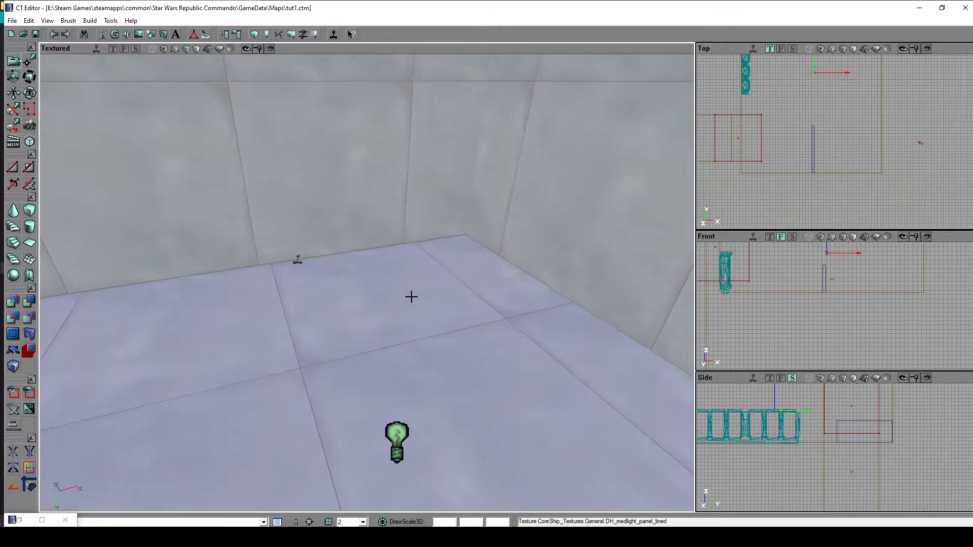
drag(411, 297, 436, 304)
right_drag(209, 208, 176, 214)
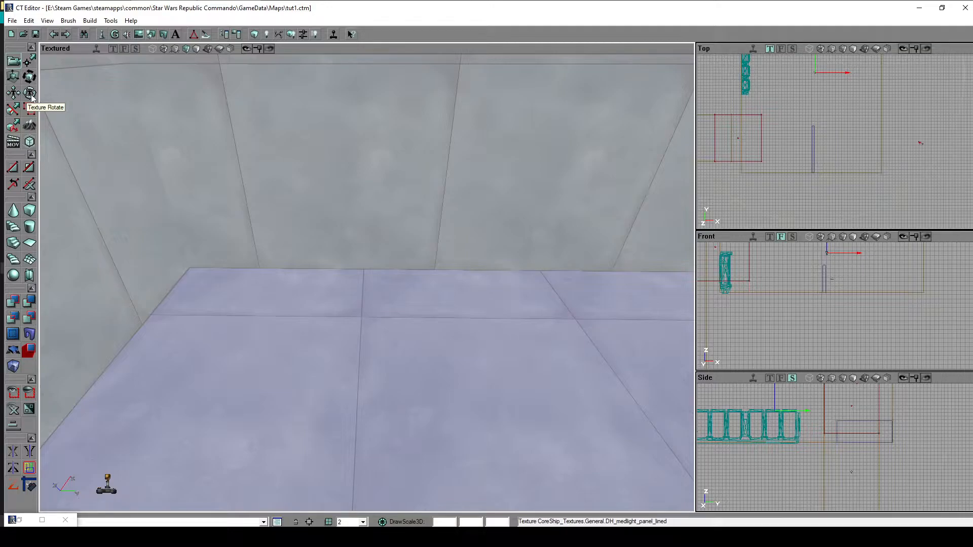
click(16, 95)
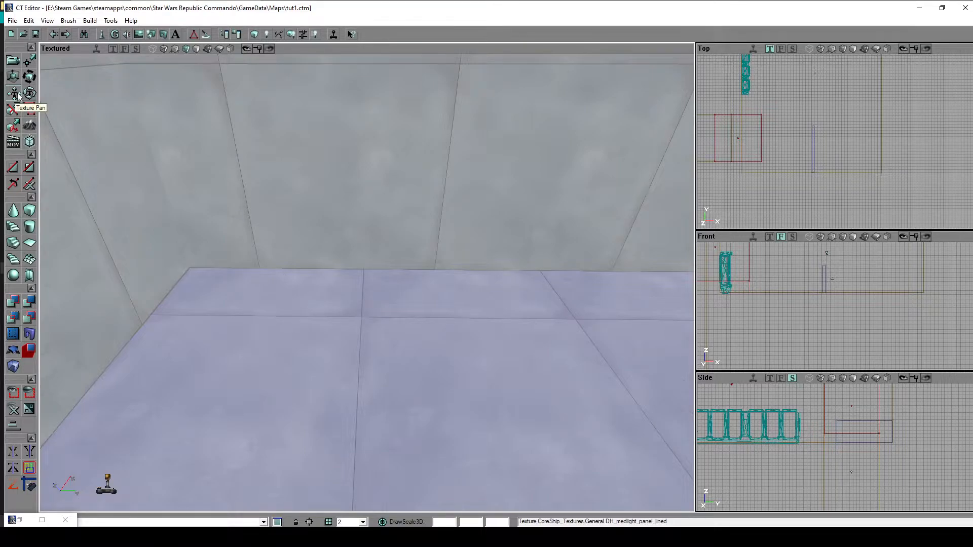
mouse_move(518, 355)
right_down()
mouse_move(563, 357)
mouse_move(516, 358)
right_up()
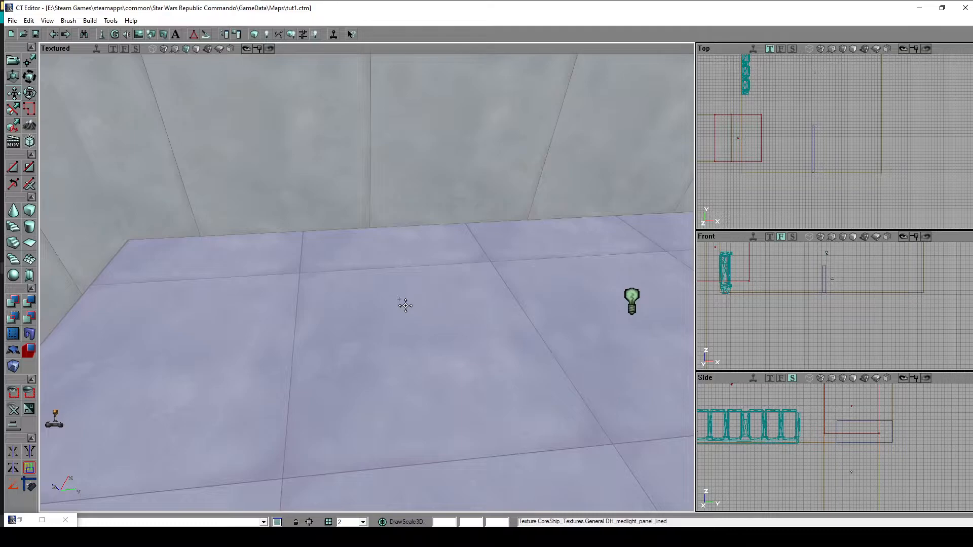
ctrl+drag(516, 358, 409, 323)
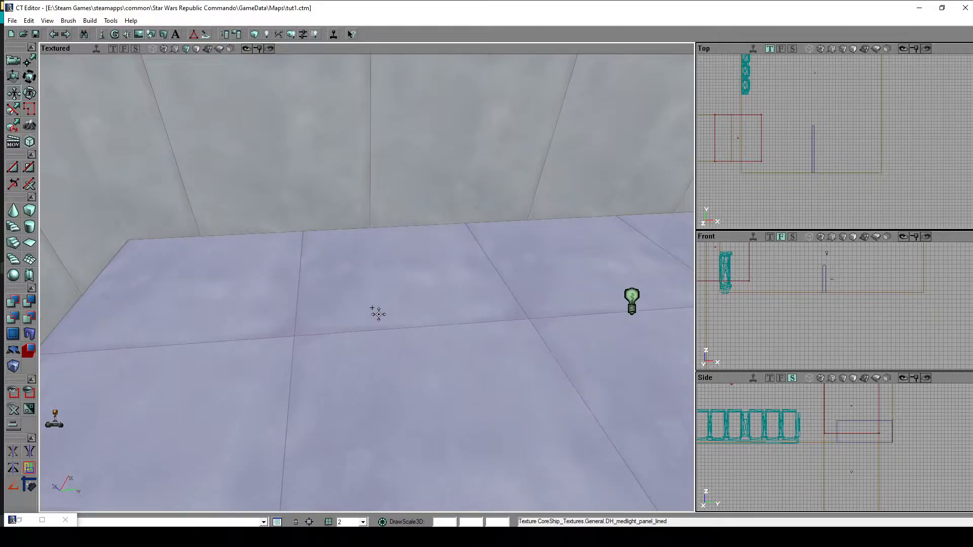
mouse_move(336, 268)
ctrl+mouse_down()
mouse_move(304, 270)
mouse_move(325, 264)
mouse_move(326, 294)
mouse_move(326, 284)
ctrl+mouse_up()
drag(372, 311, 469, 307)
drag(348, 319, 361, 323)
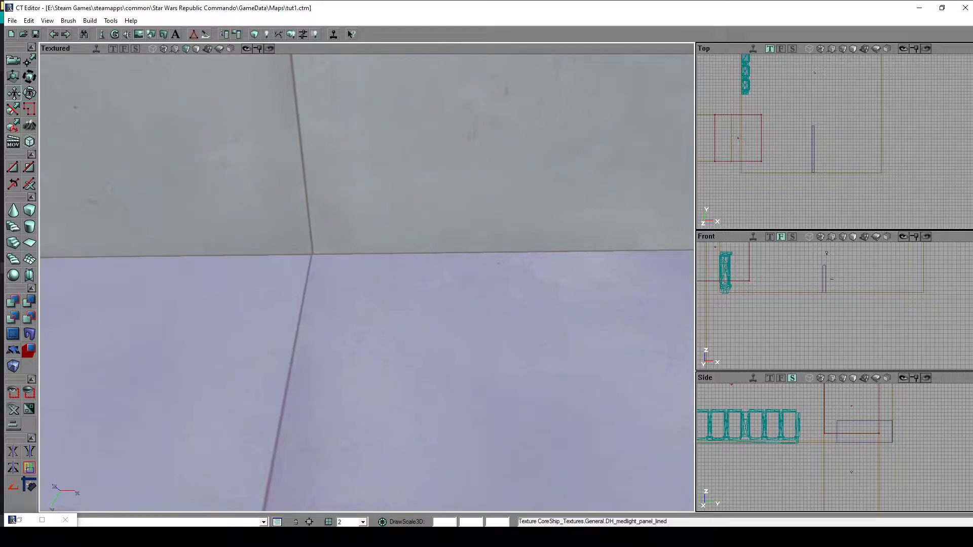
- Select the wall surface behind the rack and pan its texture to line up with the adjoining surfaces
right_drag(349, 319, 411, 296)
drag(335, 340, 366, 310)
ctrl+drag(366, 310, 349, 280)
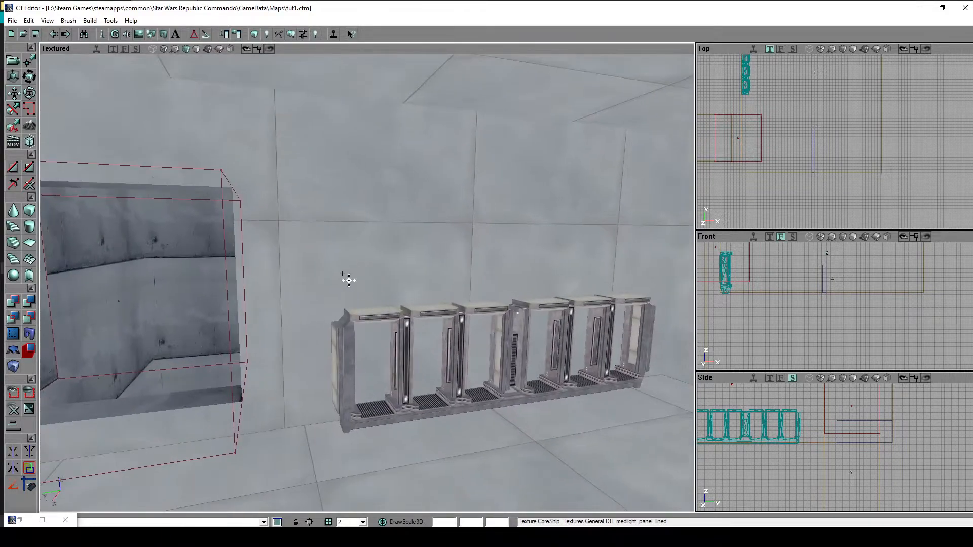
drag(323, 327, 359, 363)
drag(448, 352, 476, 355)
right_drag(476, 355, 468, 307)
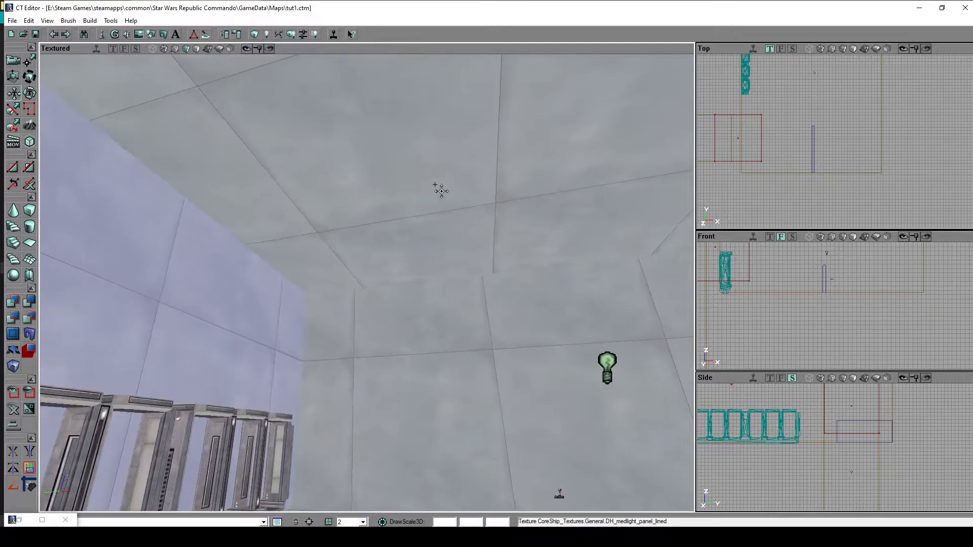
- Select the ceiling surface and pan its texture so its seams line up with the wall seams
ctrl+drag(443, 202, 430, 203)
ctrl+right_drag(481, 206, 479, 139)
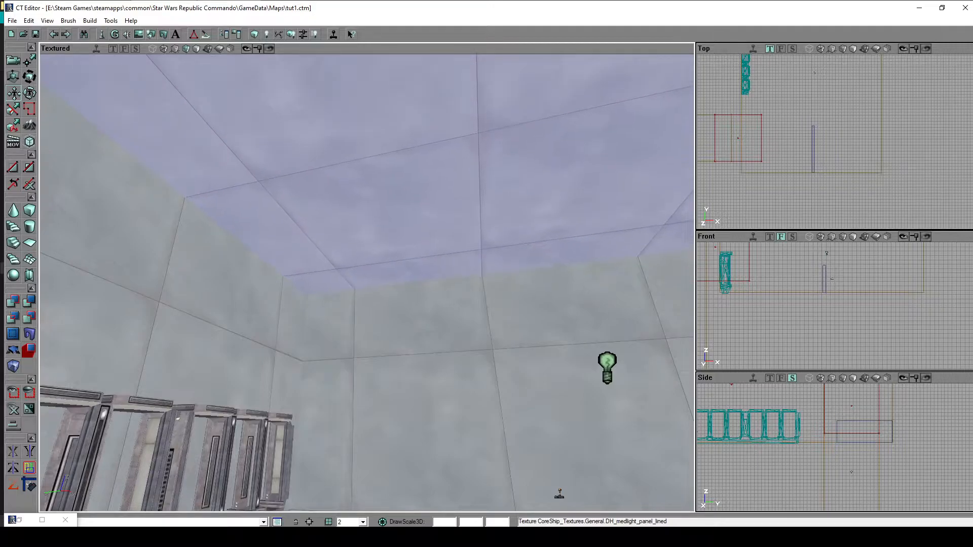
drag(448, 208, 470, 191)
right_drag(469, 190, 502, 200)
mouse_move(469, 200)
mouse_down()
mouse_move(482, 233)
mouse_move(512, 248)
mouse_move(502, 253)
mouse_move(538, 243)
mouse_move(477, 264)
mouse_move(471, 223)
mouse_move(507, 218)
mouse_move(476, 193)
mouse_move(479, 172)
mouse_up()
right_drag(479, 173, 481, 264)
drag(482, 264, 485, 235)
right_drag(485, 235, 502, 202)
- Try Texture Rotate on the low partition's face, turning the texture to several angles and back to an upright seam
drag(502, 203, 393, 251)
mouse_move(329, 276)
mouse_down()
mouse_move(447, 293)
mouse_move(327, 290)
mouse_up()
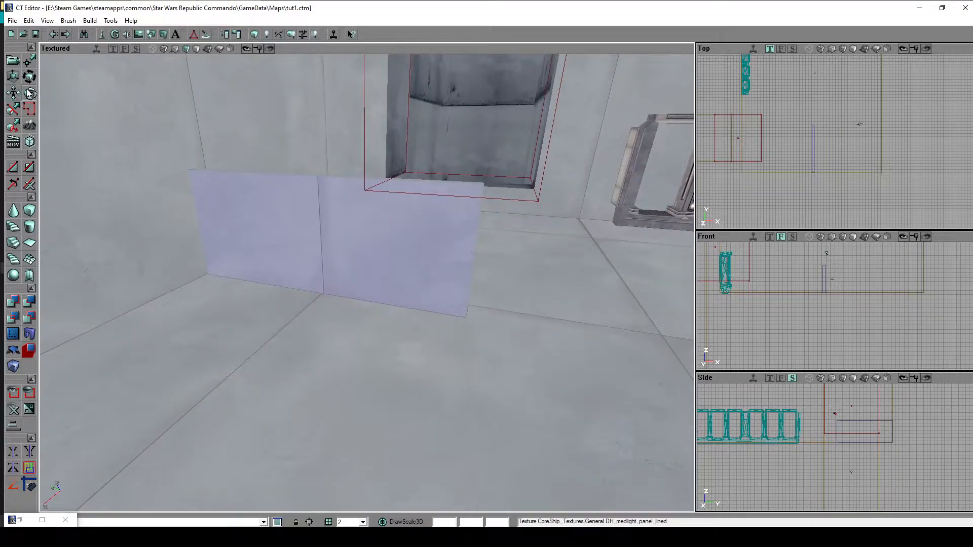
drag(448, 316, 361, 210)
drag(664, 429, 649, 414)
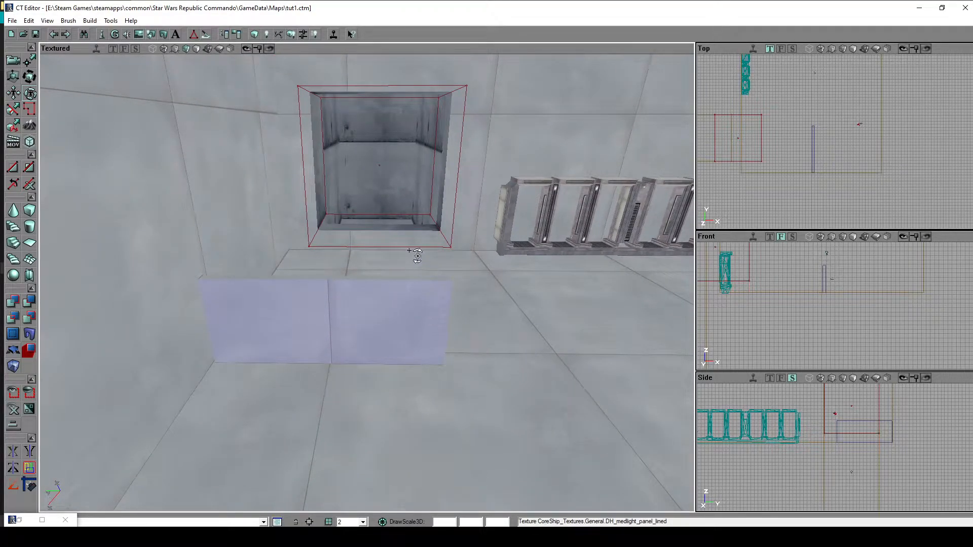
drag(510, 326, 483, 321)
mouse_move(367, 283)
mouse_down()
mouse_move(357, 287)
mouse_move(374, 286)
mouse_move(358, 277)
mouse_up()
mouse_move(513, 331)
mouse_down()
mouse_move(538, 335)
mouse_move(526, 350)
mouse_move(518, 338)
mouse_move(490, 349)
mouse_up()
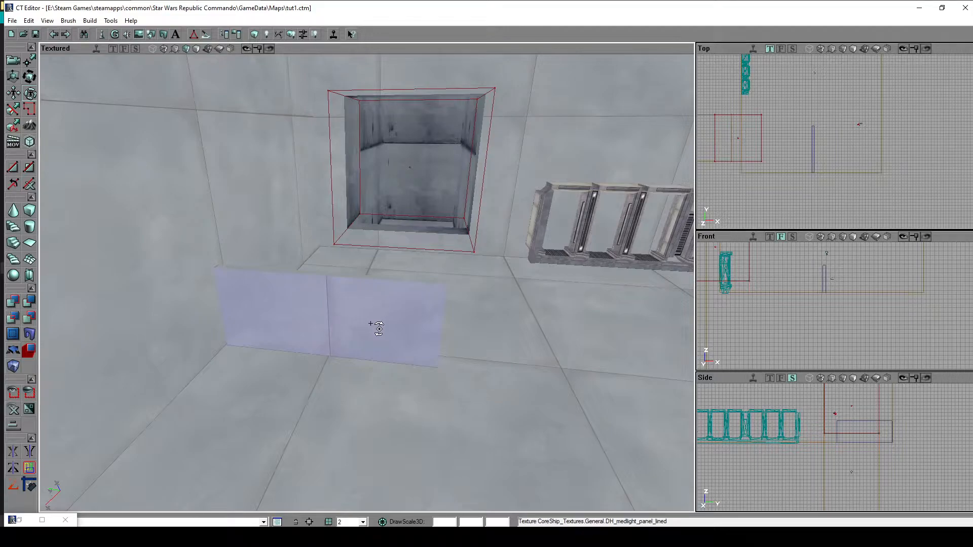
ctrl+drag(363, 310, 387, 309)
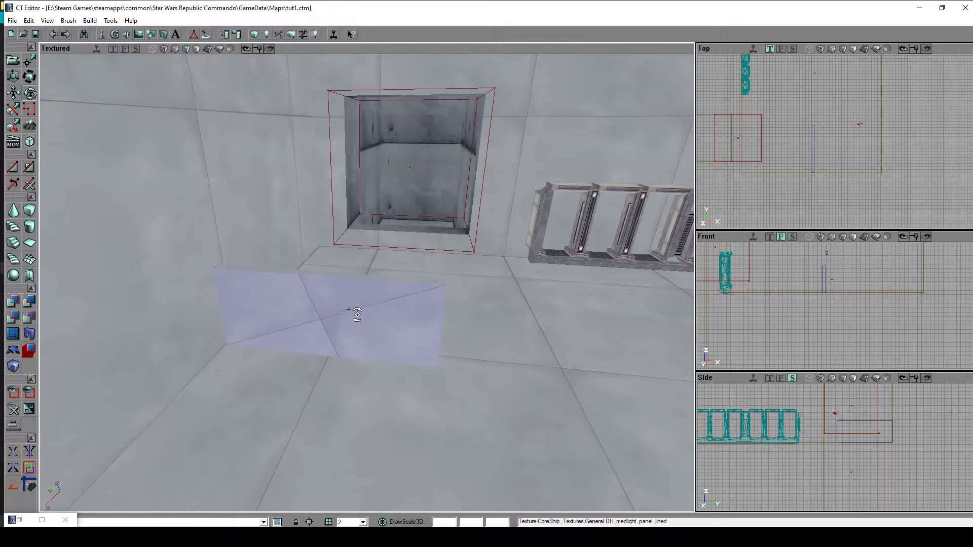
ctrl+drag(365, 325, 446, 324)
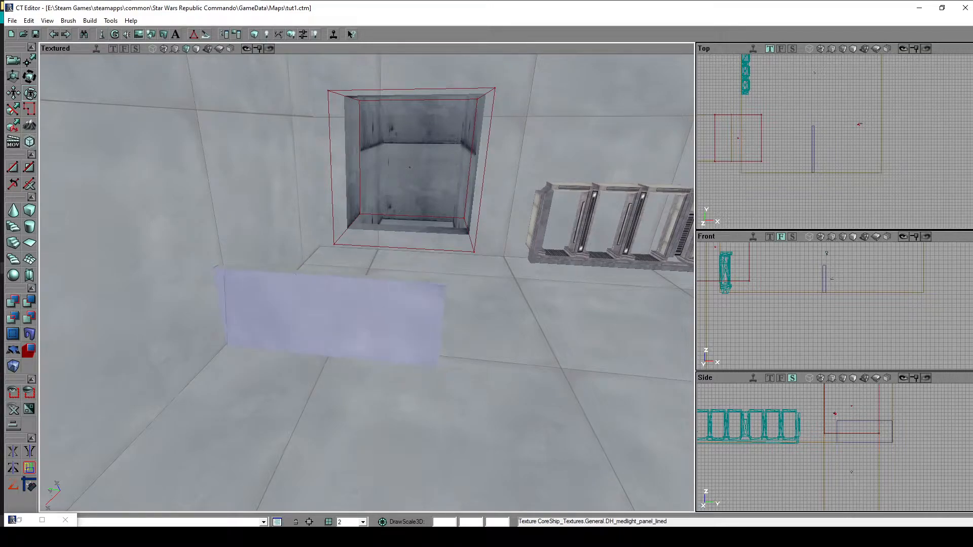
ctrl+drag(334, 320, 365, 320)
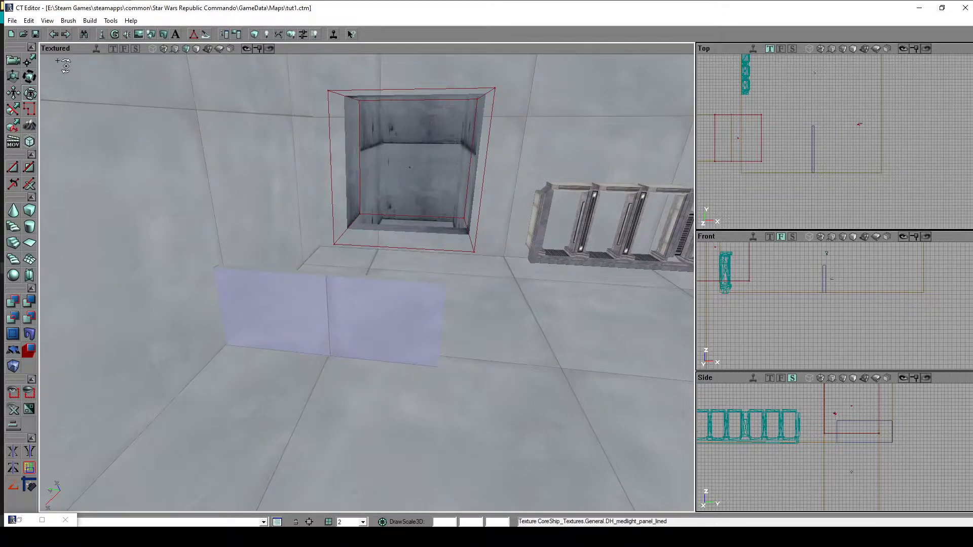
click(18, 61)
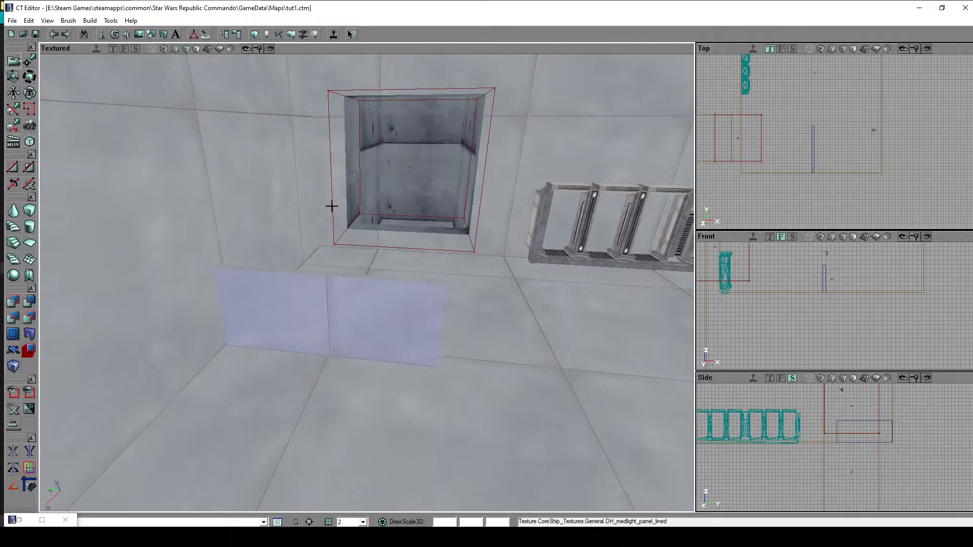
- Clear the surface selection, preview CS_MachineWide from CoreShip_PR Props, and place this static mesh on the open floor
drag(500, 287, 598, 350)
click(501, 287)
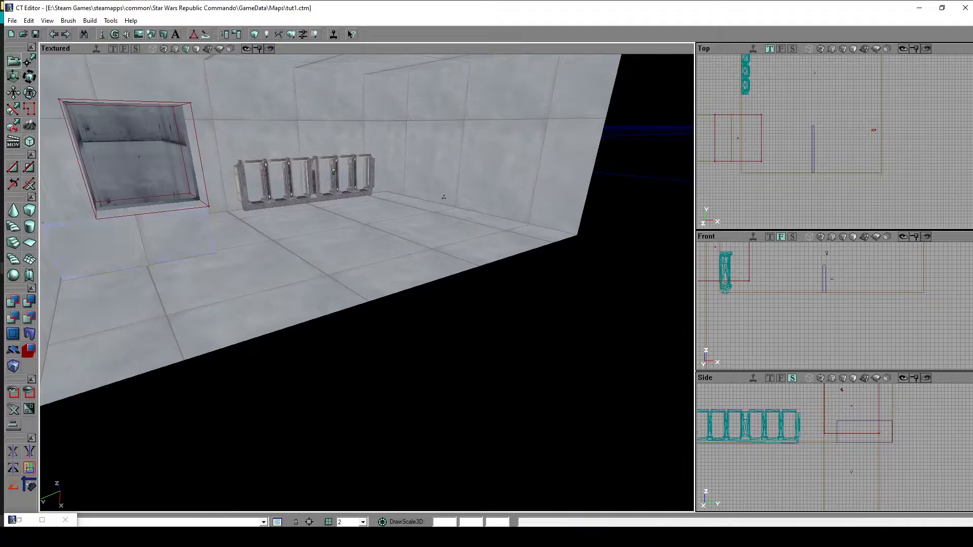
drag(500, 287, 288, 190)
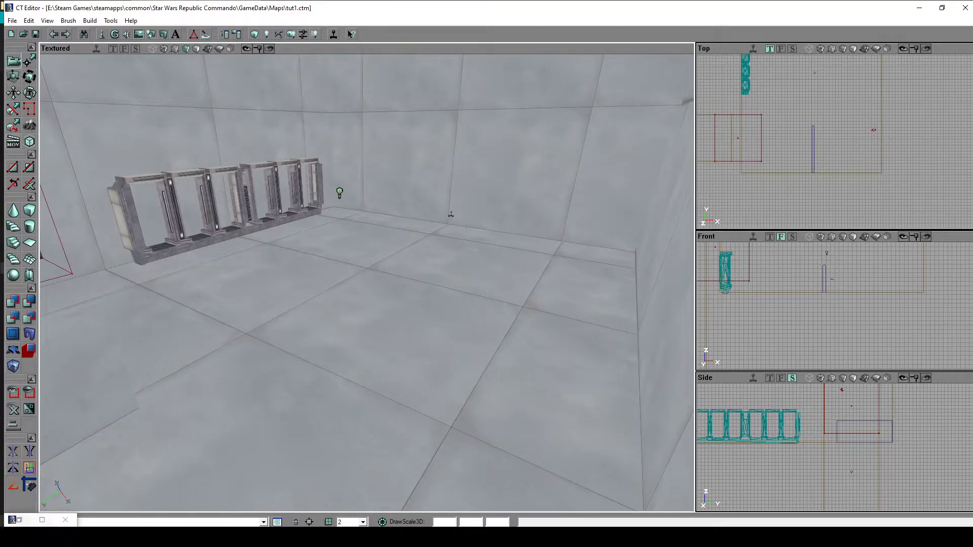
double_click(17, 525)
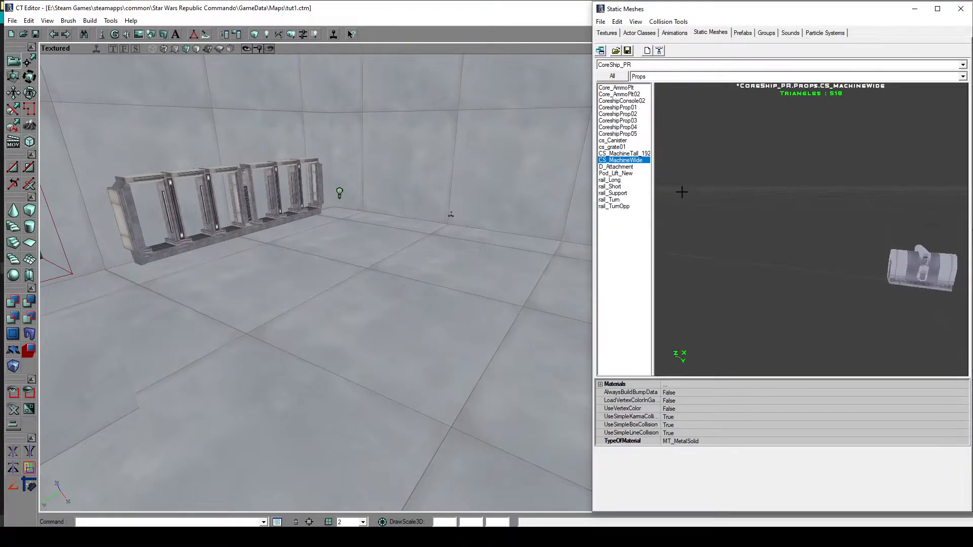
drag(883, 277, 859, 286)
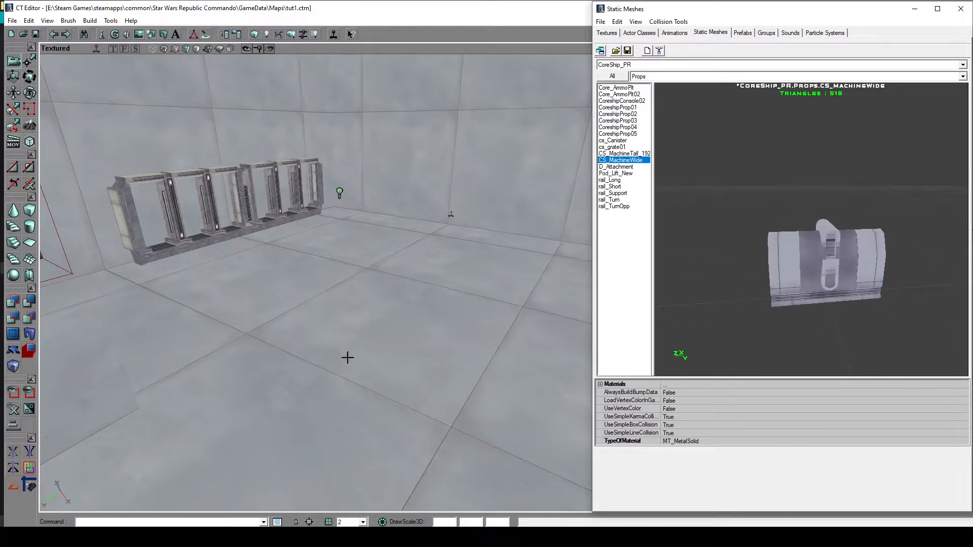
drag(348, 334, 347, 328)
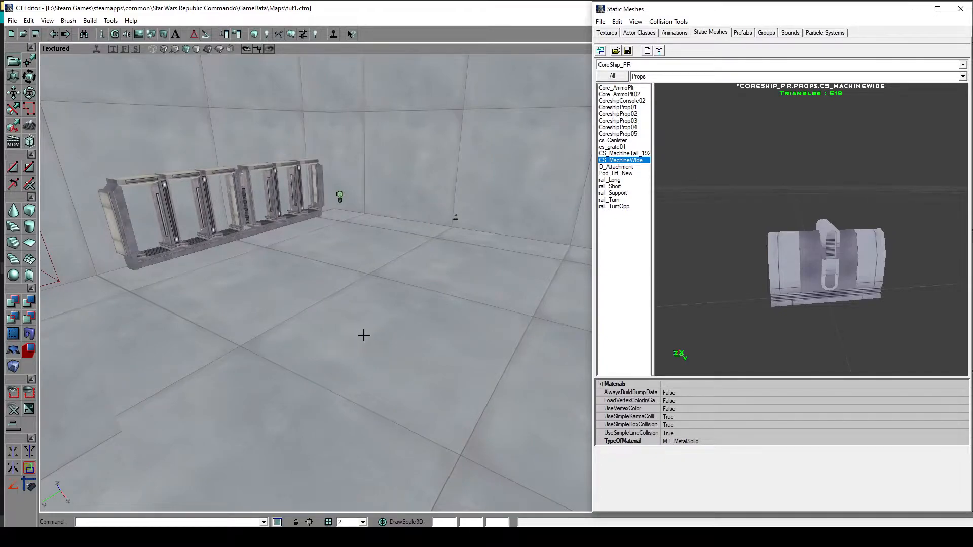
right_click(359, 335)
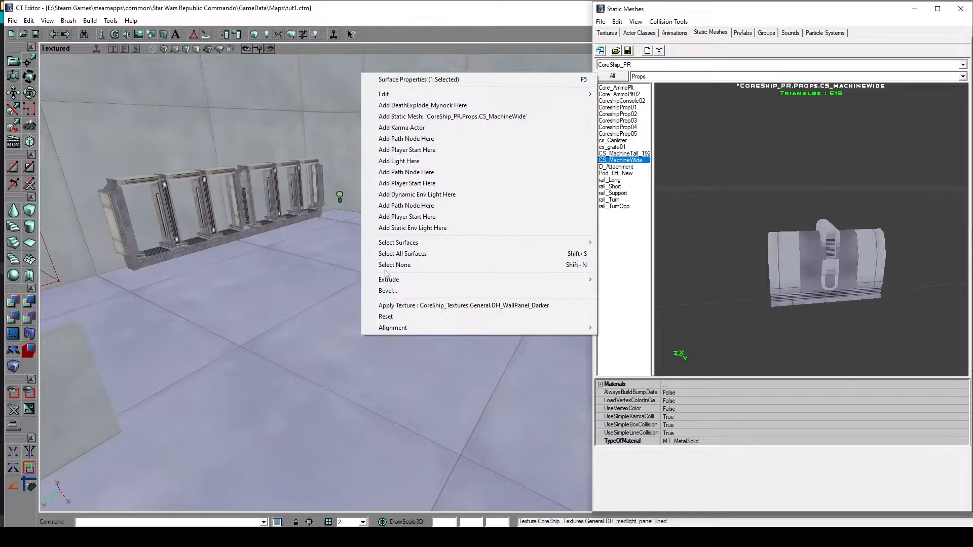
click(451, 116)
drag(450, 148, 424, 91)
click(912, 7)
- Open the placed machine mesh's actor properties and expand its Display settings
drag(533, 351, 555, 278)
drag(493, 467, 479, 436)
right_drag(479, 435, 432, 371)
double_click(381, 235)
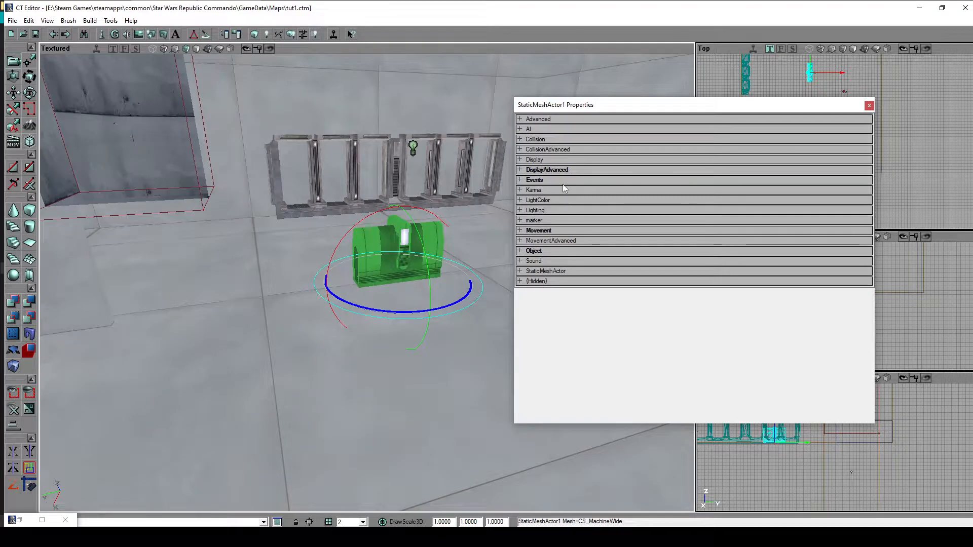
click(538, 160)
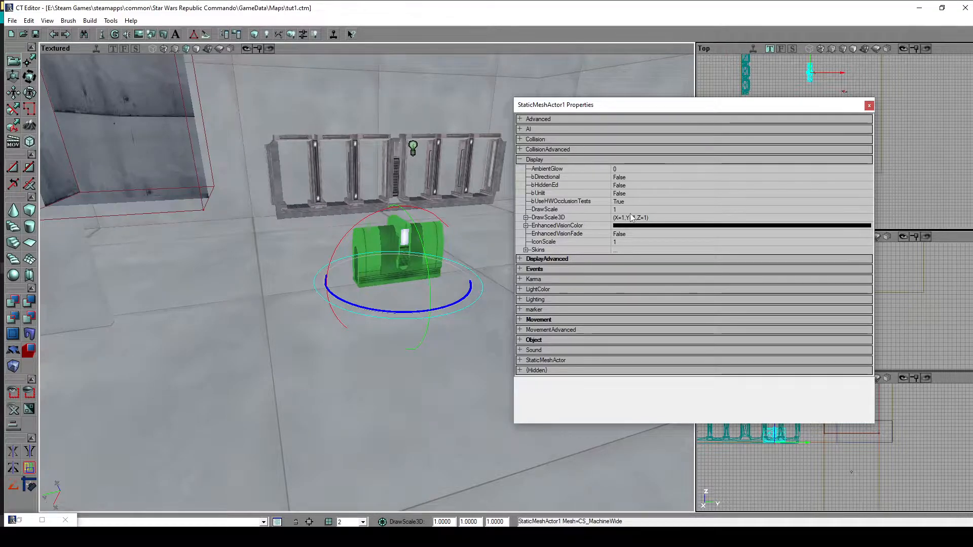
- Try DrawScale values of 2, 3 and 0.5 on the machine mesh and set it back to 1
click(621, 210)
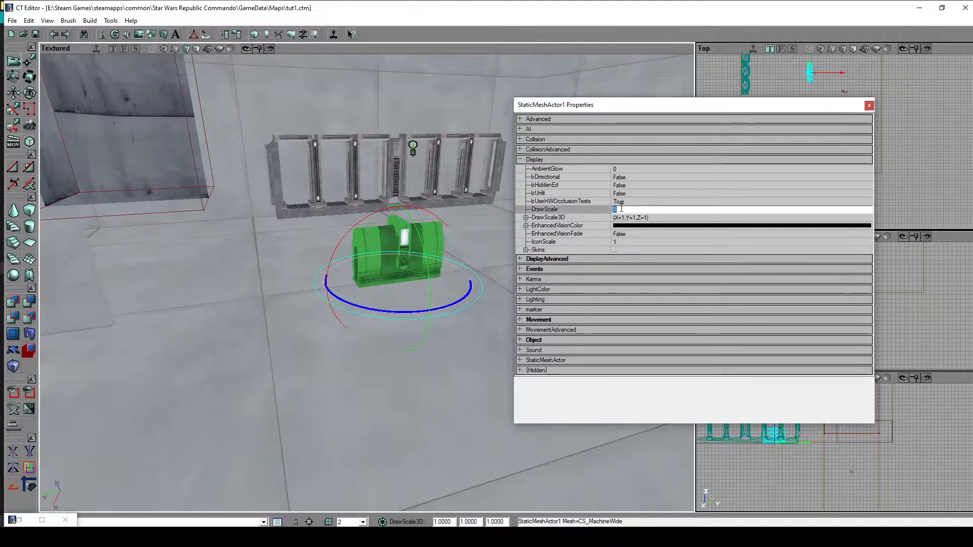
text(2)
key(Return)
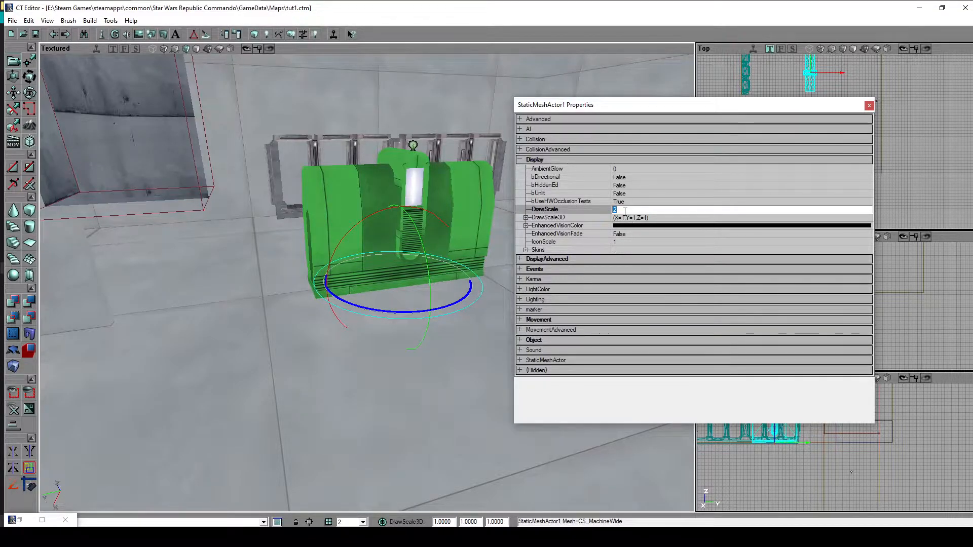
text(3)
key(Return)
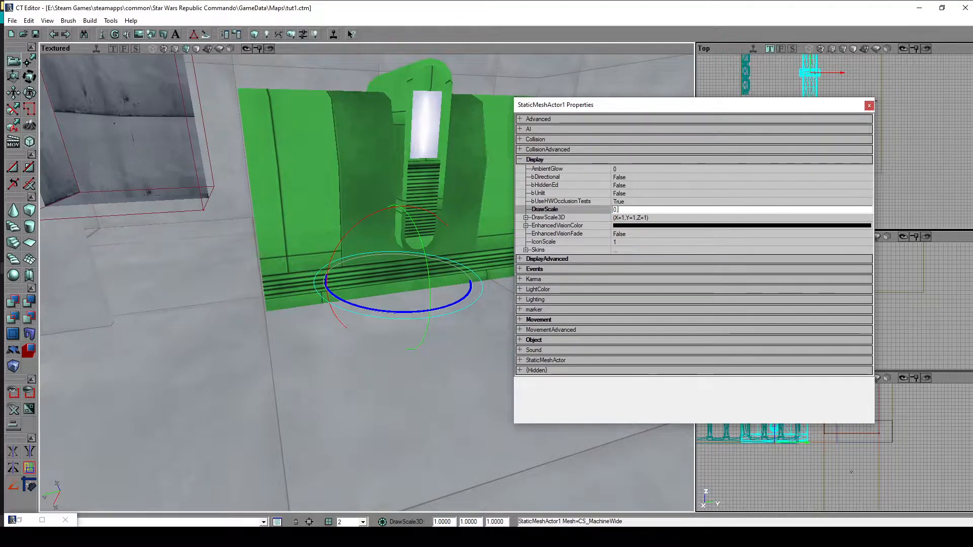
text(0.5)
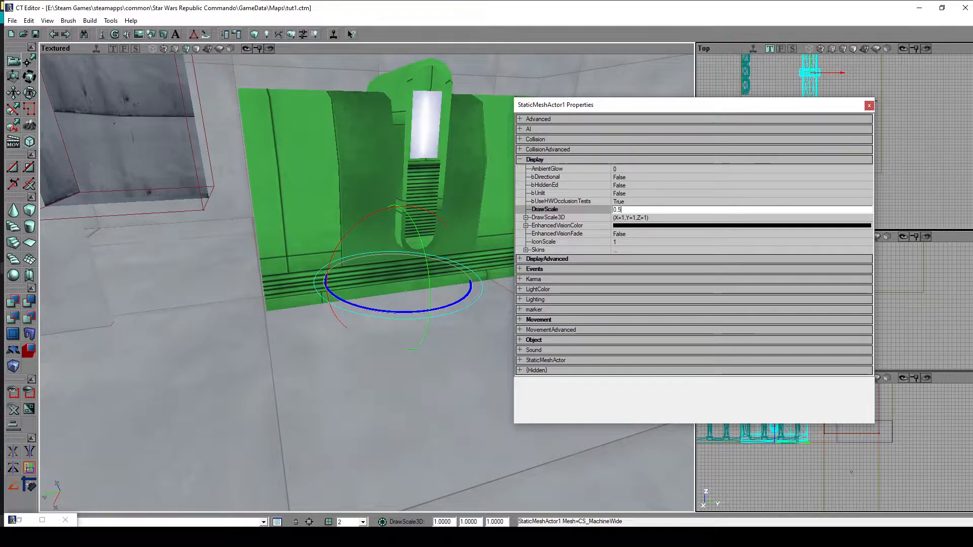
key(Return)
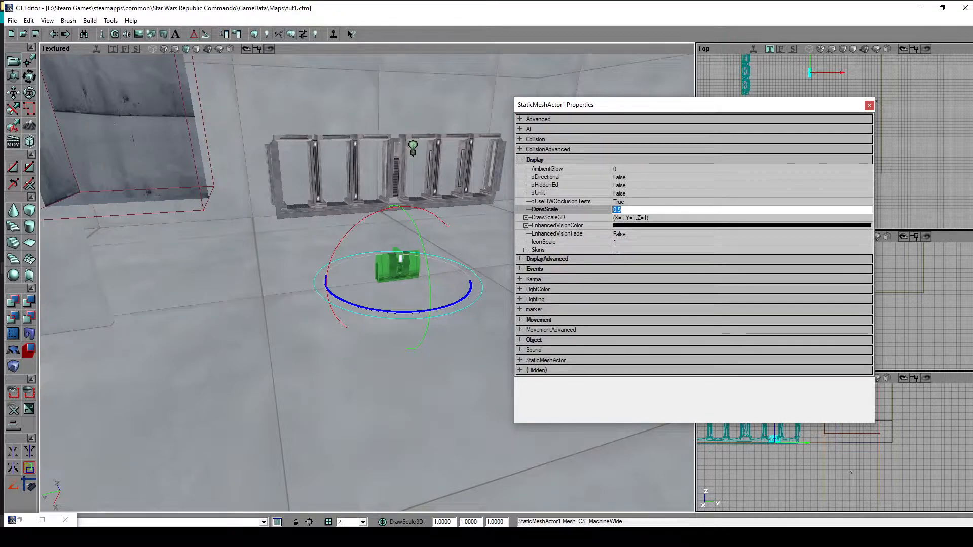
text(1)
key(Return)
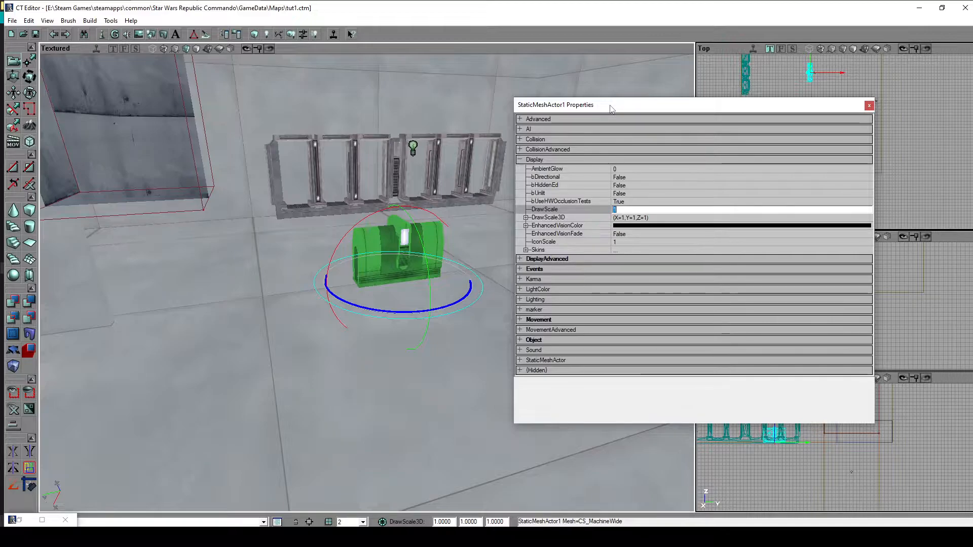
- Try DrawScale3D X values of 2 and 10 on the machine mesh and set X back to 1
click(525, 218)
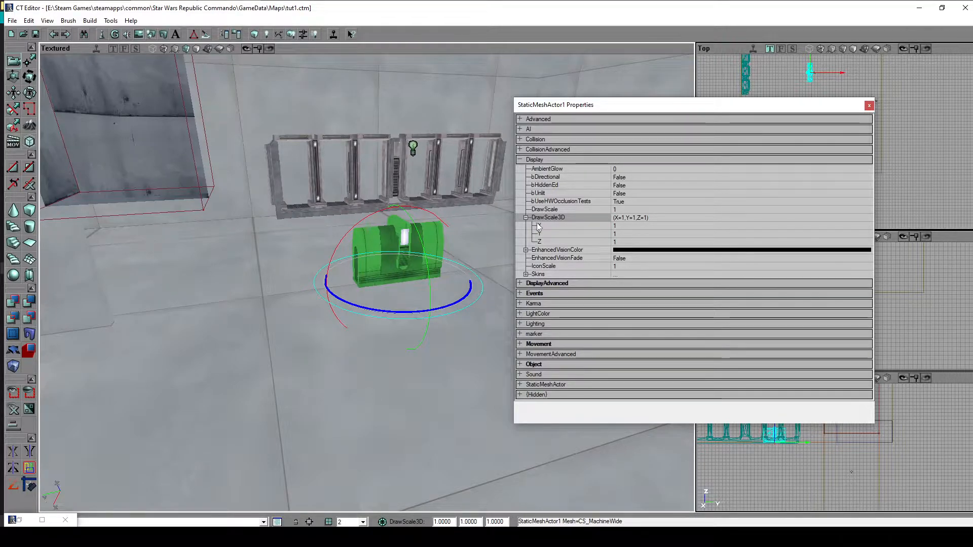
click(636, 225)
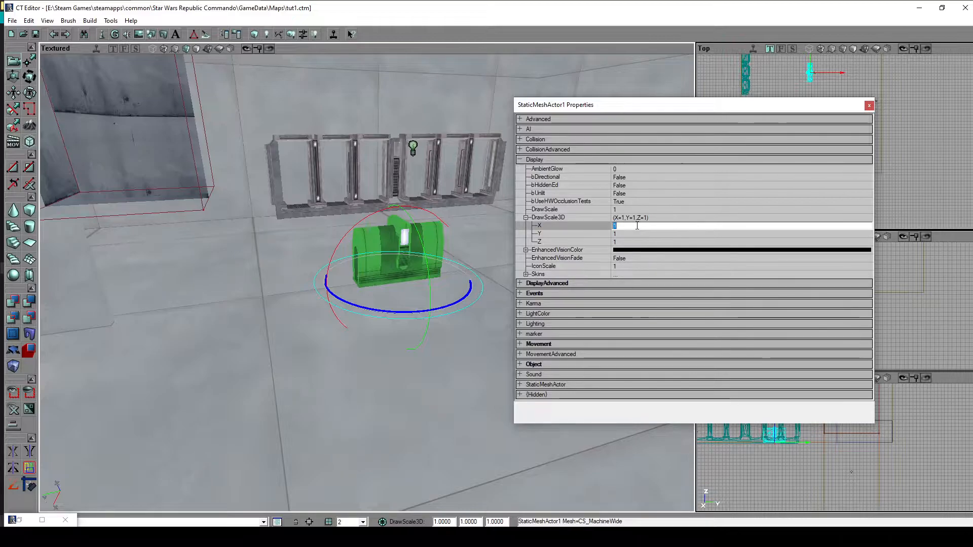
text(2)
key(Return)
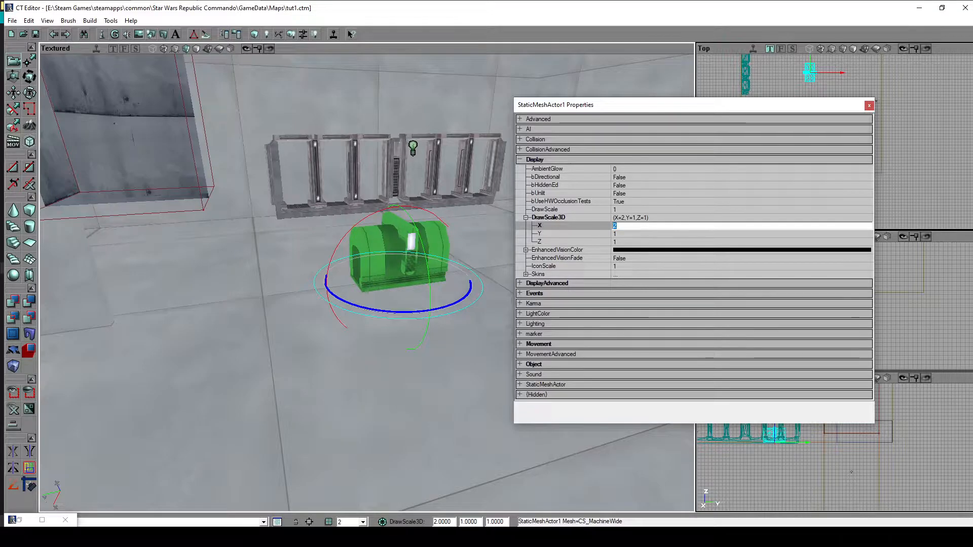
text(10)
key(Return)
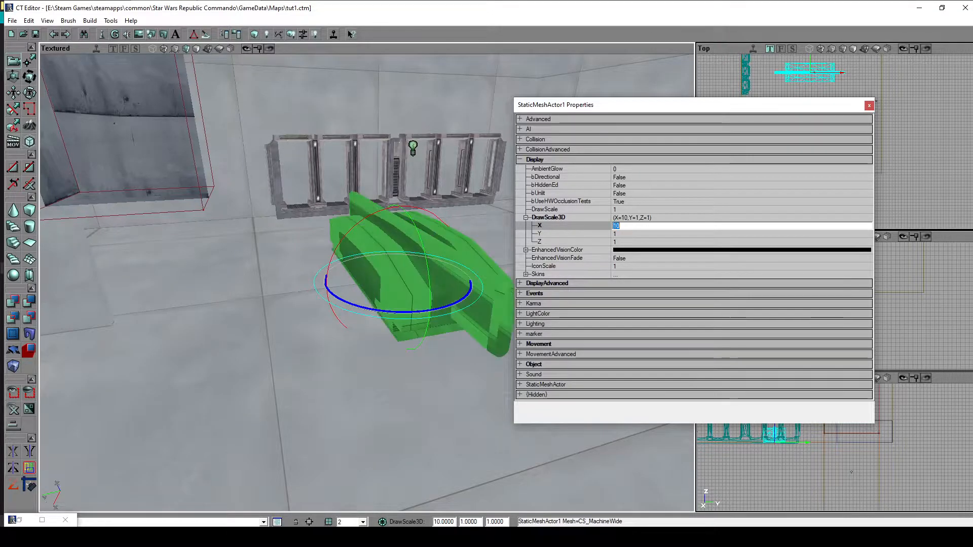
alt+drag(395, 277, 669, 293)
double_click(639, 220)
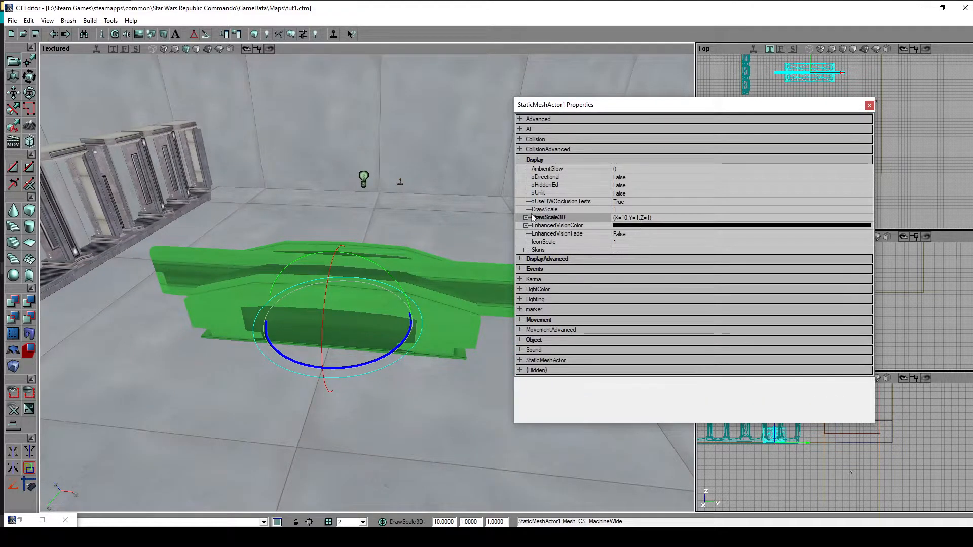
double_click(533, 218)
click(616, 226)
text(1)
key(Return)
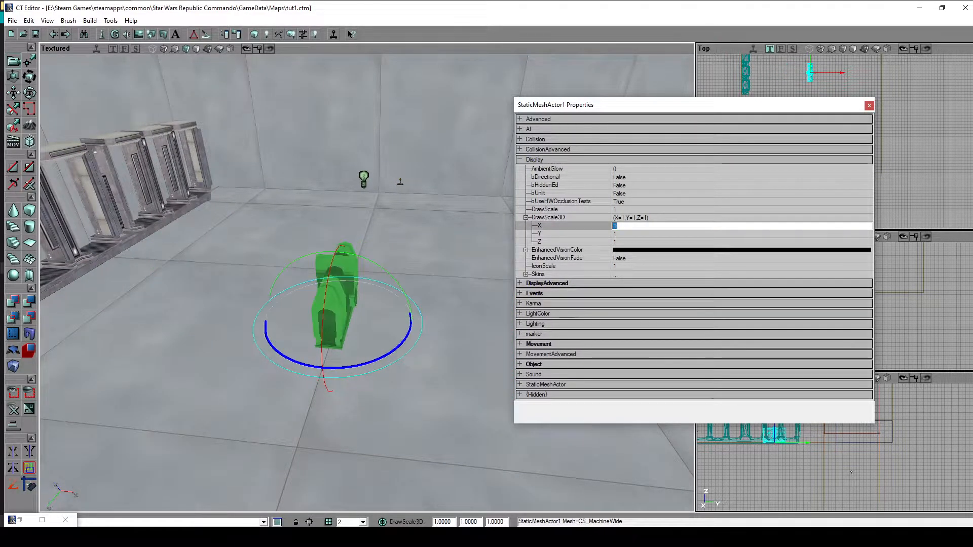
- Set the machine mesh's DrawScale3D to 10 in Y and 2 in Z
click(633, 234)
text(10)
key(Return)
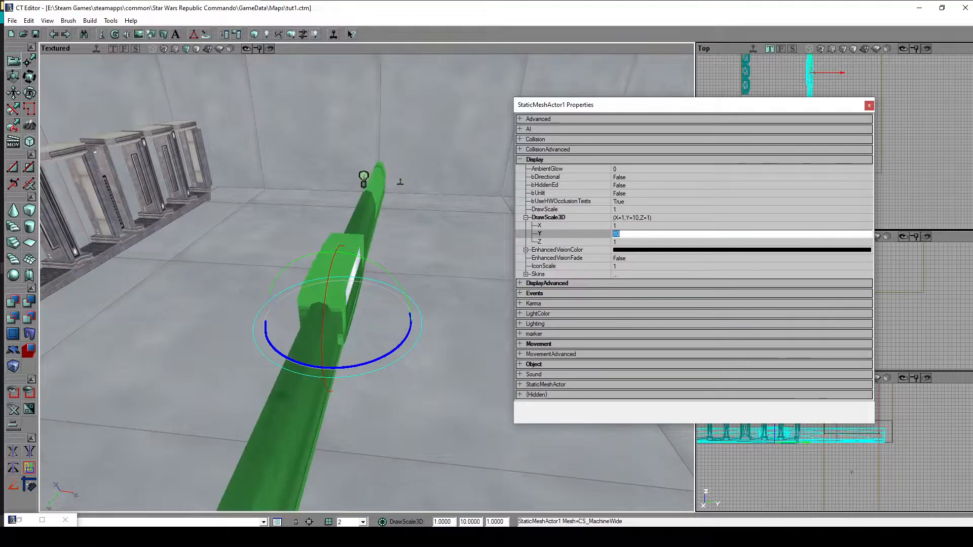
drag(447, 348, 427, 361)
click(639, 242)
text(2)
key(Return)
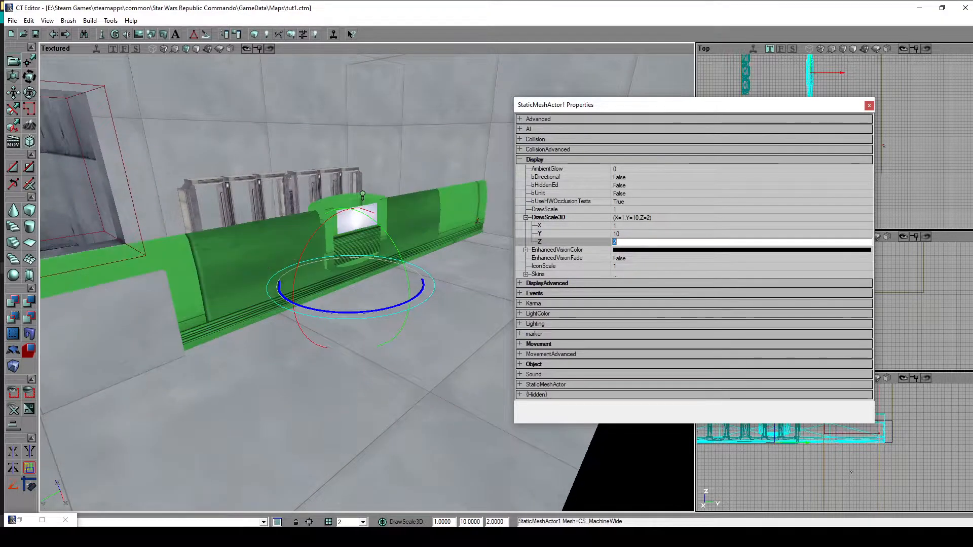
- Set the machine mesh's DrawScale3D Y value to 5
click(632, 234)
text(5)
key(Return)
right_drag(320, 396, 299, 385)
drag(299, 385, 292, 355)
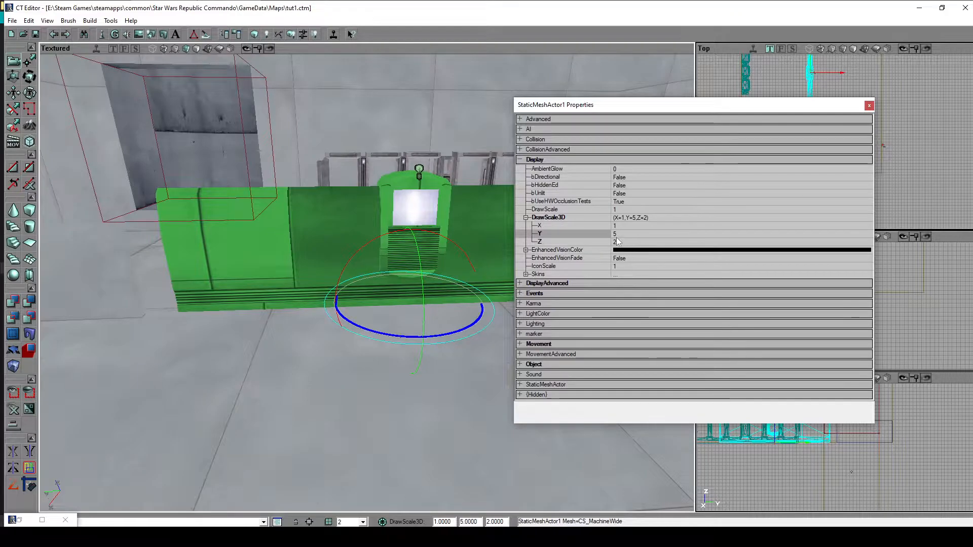
drag(286, 339, 299, 370)
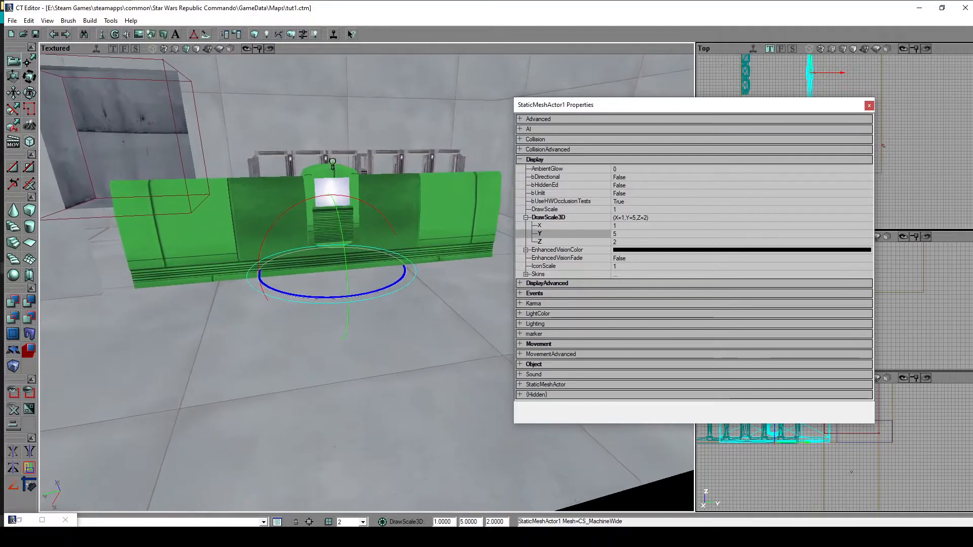
- Rotate the stretched machine mesh a quarter turn and shift it sideways across the floor
right_drag(299, 370, 335, 355)
ctrl+right_drag(242, 284, 203, 283)
ctrl+drag(355, 284, 352, 316)
drag(385, 284, 334, 366)
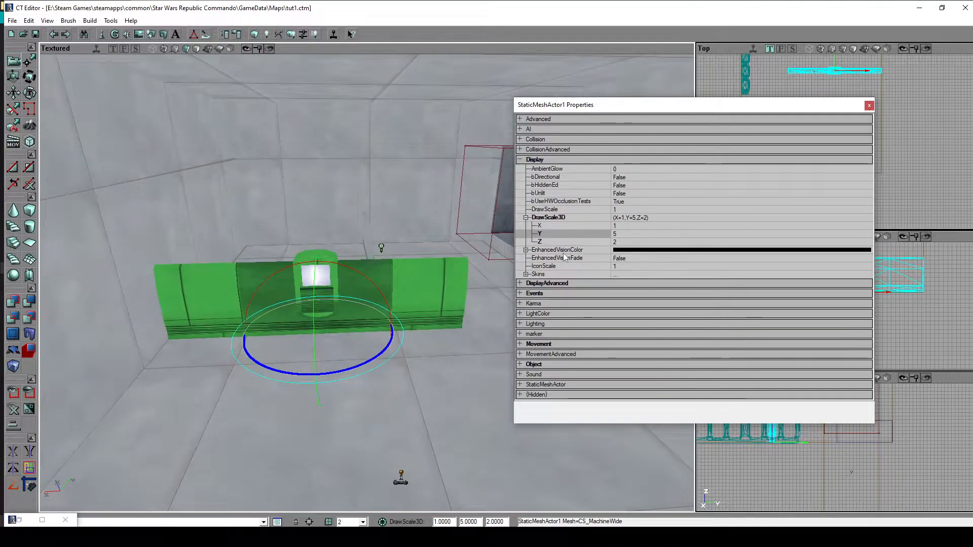
- Look through the machine mesh's DisplayAdvanced properties and close the properties window
click(526, 276)
click(519, 160)
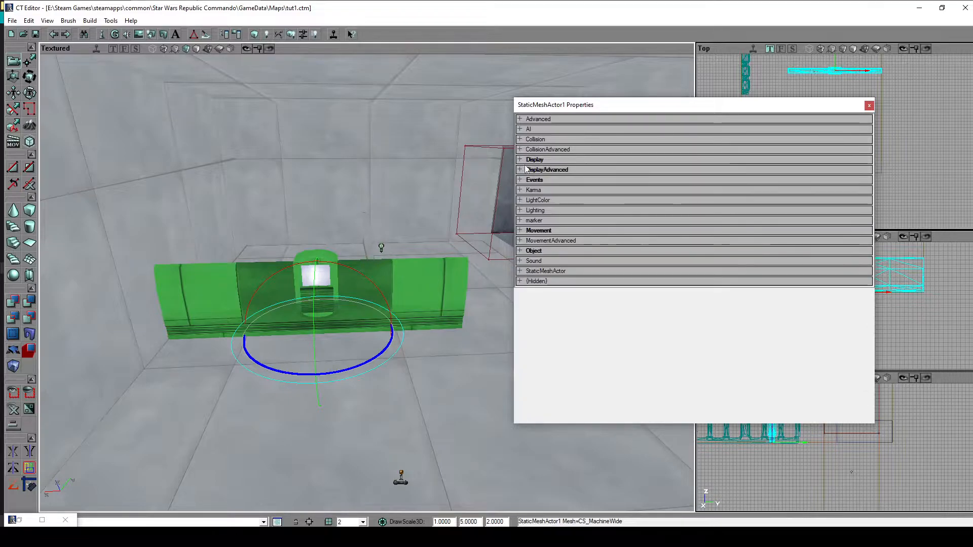
click(526, 171)
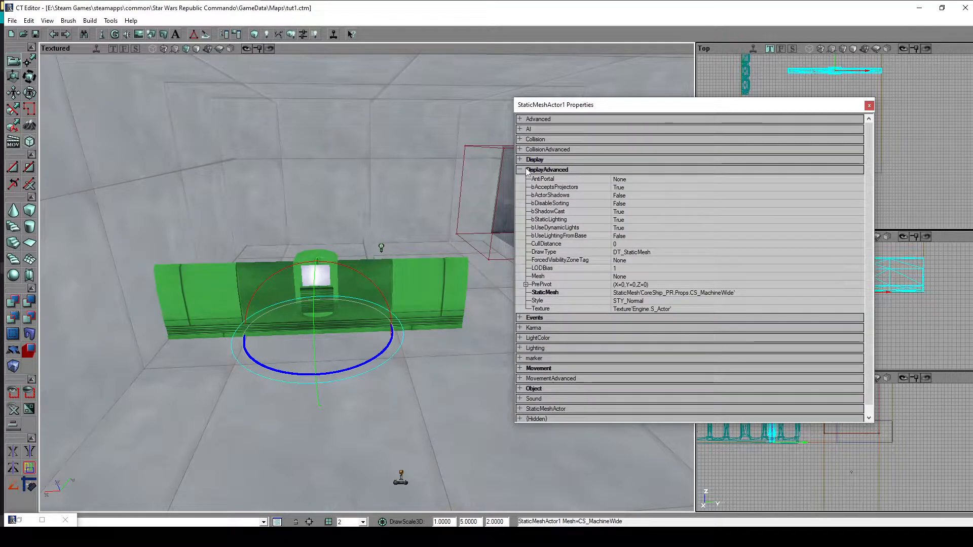
click(525, 170)
click(869, 106)
- Try mirroring the machine mesh with a DrawScale3D X of -1, set X back to 1, and close its properties
click(446, 380)
click(424, 290)
drag(383, 285, 413, 276)
double_click(412, 276)
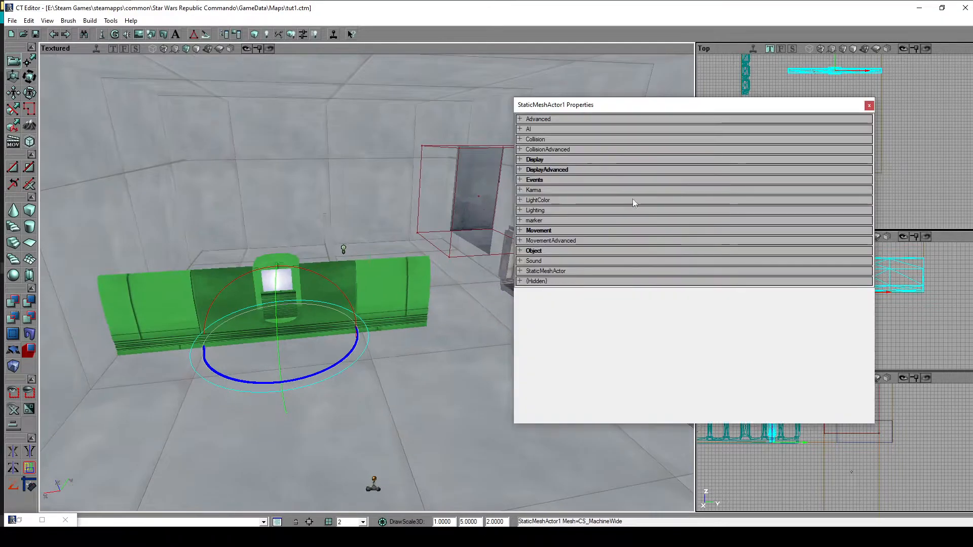
click(545, 171)
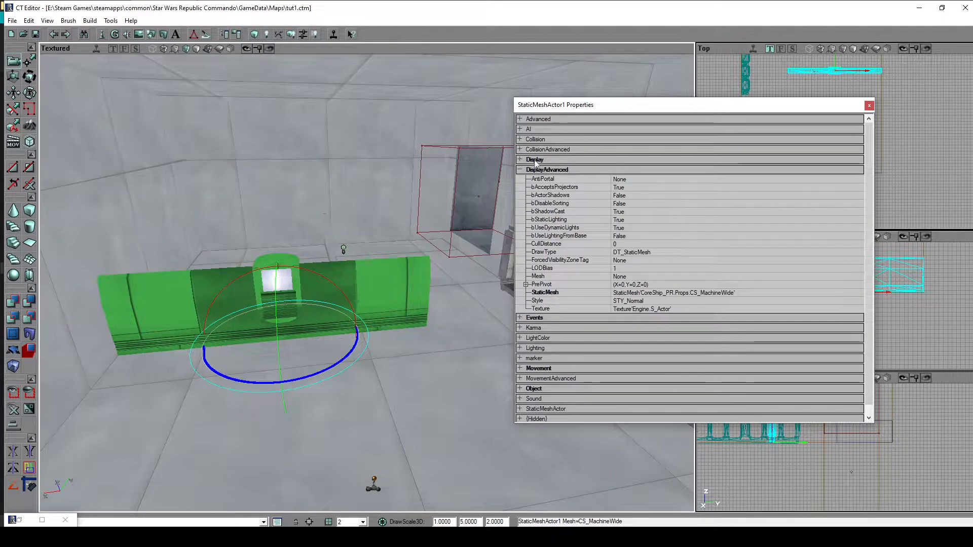
click(535, 160)
click(526, 218)
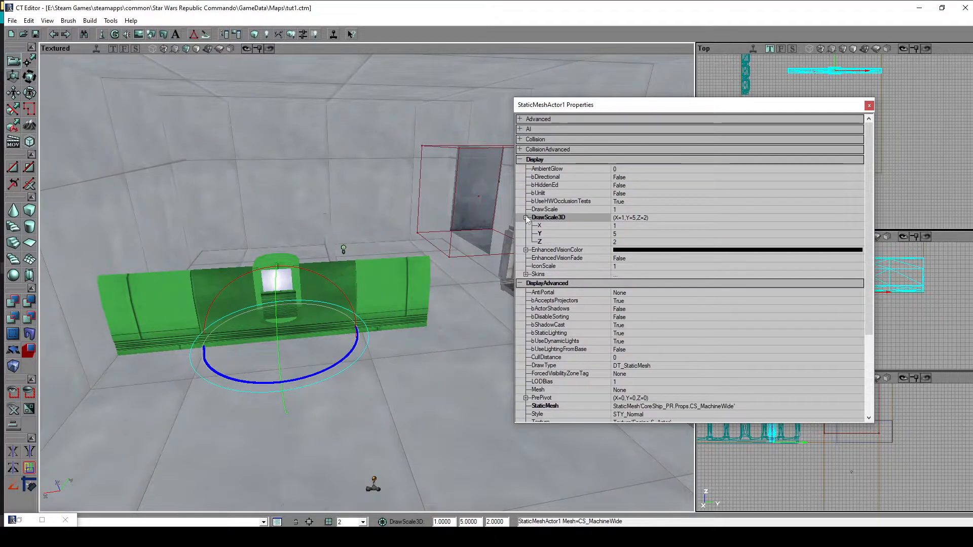
click(622, 227)
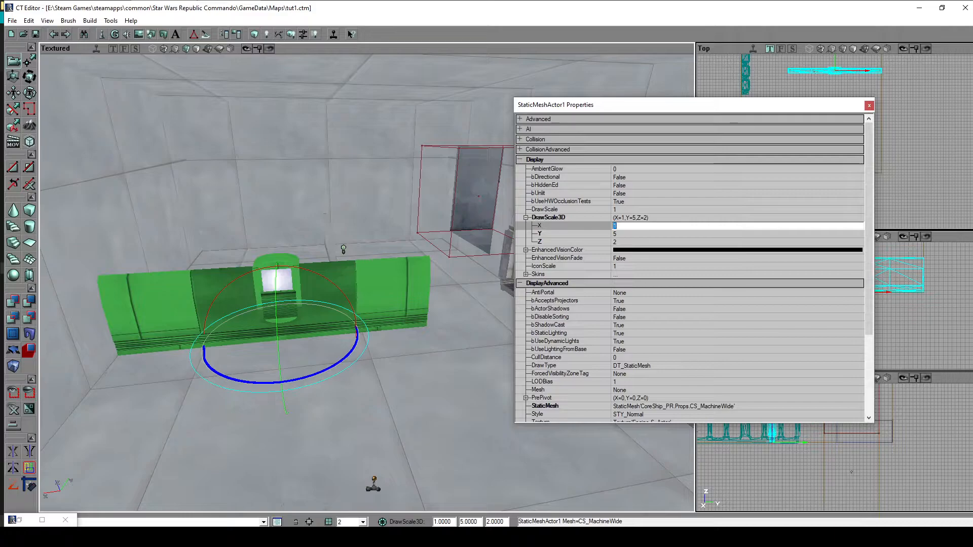
text(1)
key(Return)
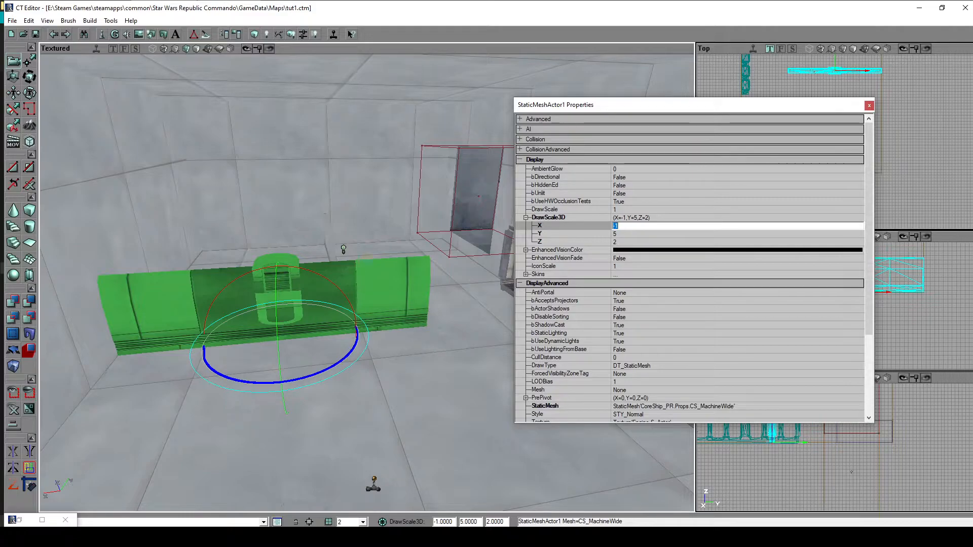
text(1)
key(Return)
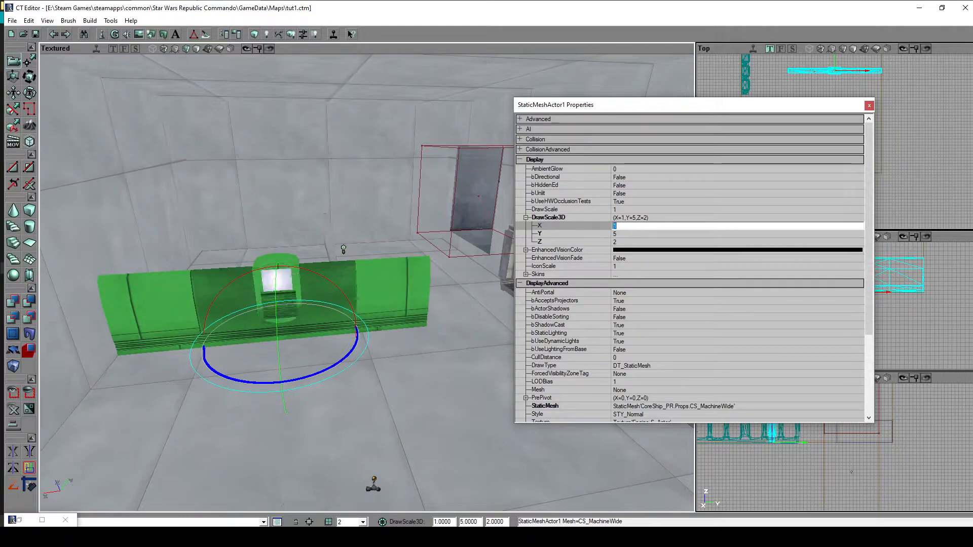
click(532, 160)
click(533, 170)
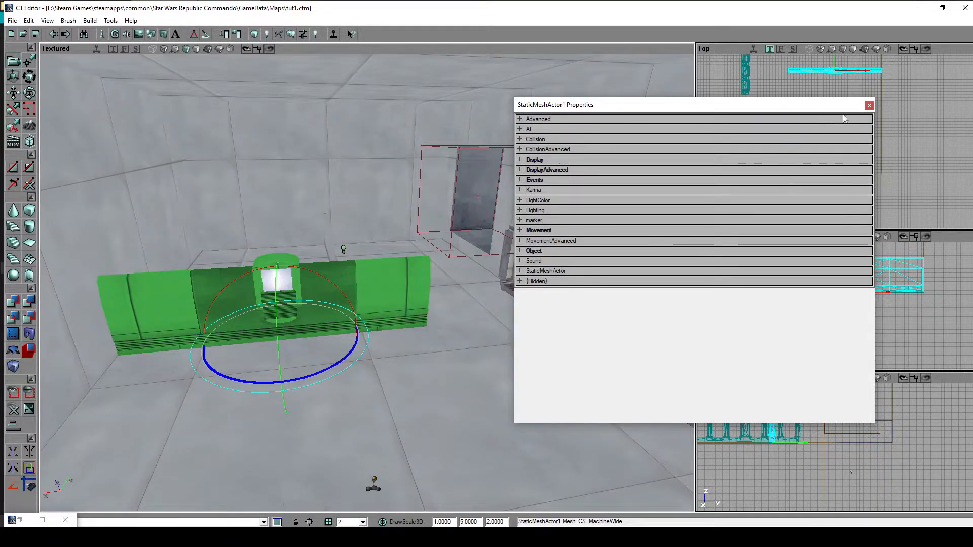
click(870, 105)
- Slide the machine mesh farther away from the low partition, and select the room's floor surface in its place
mouse_move(537, 331)
mouse_down()
mouse_move(604, 380)
mouse_move(527, 324)
mouse_up()
ctrl+right_drag(527, 324, 528, 347)
drag(527, 347, 563, 377)
mouse_move(296, 357)
mouse_down()
mouse_move(299, 396)
mouse_move(263, 370)
mouse_move(296, 357)
mouse_up()
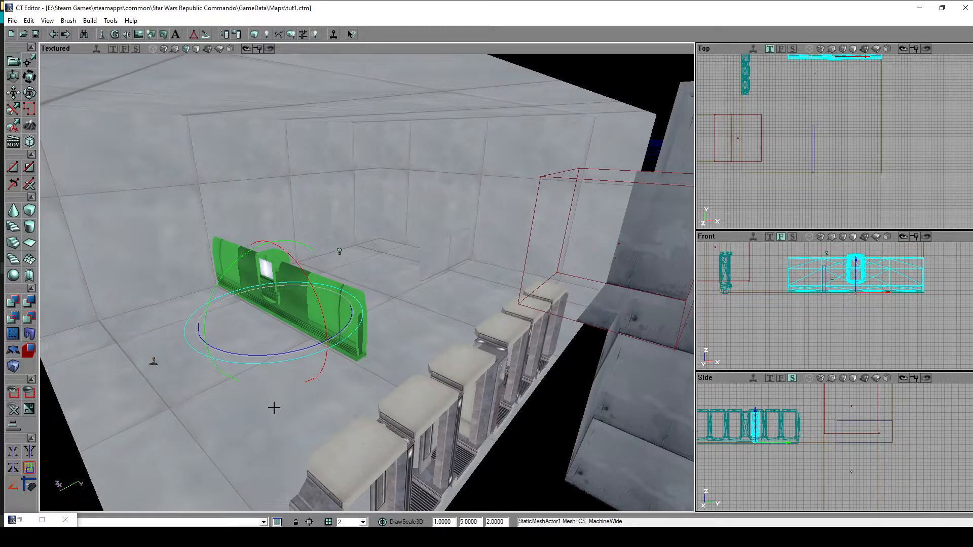
drag(284, 408, 271, 386)
click(459, 351)
mouse_move(458, 352)
mouse_down()
mouse_move(431, 304)
mouse_move(265, 256)
mouse_move(279, 246)
mouse_up()
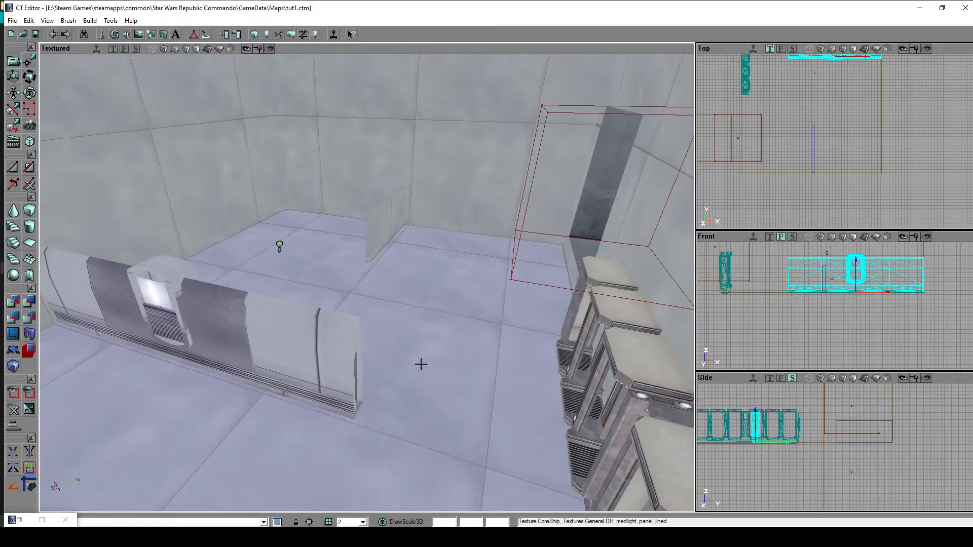
- Open the Particle Systems browser at full size and show the starred effects of the CTEffects package
double_click(21, 522)
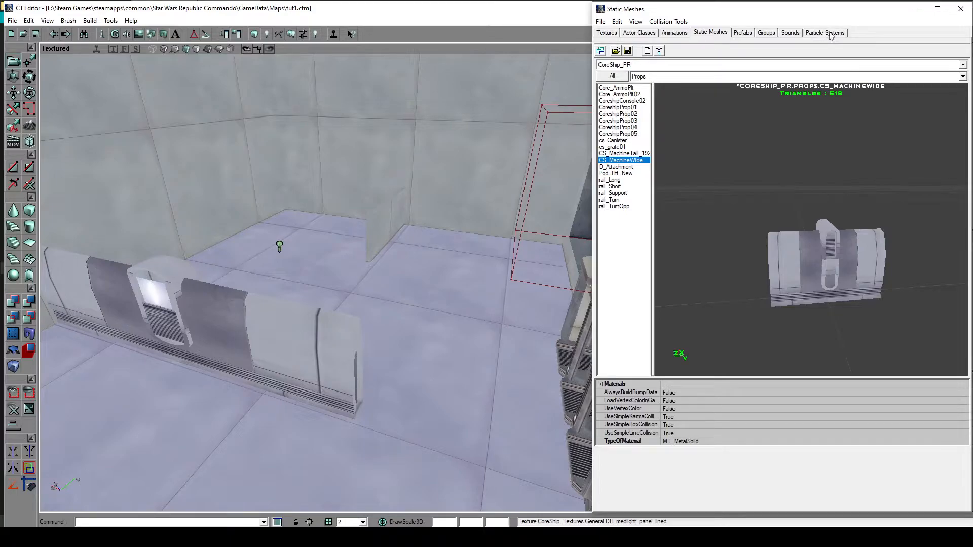
click(826, 33)
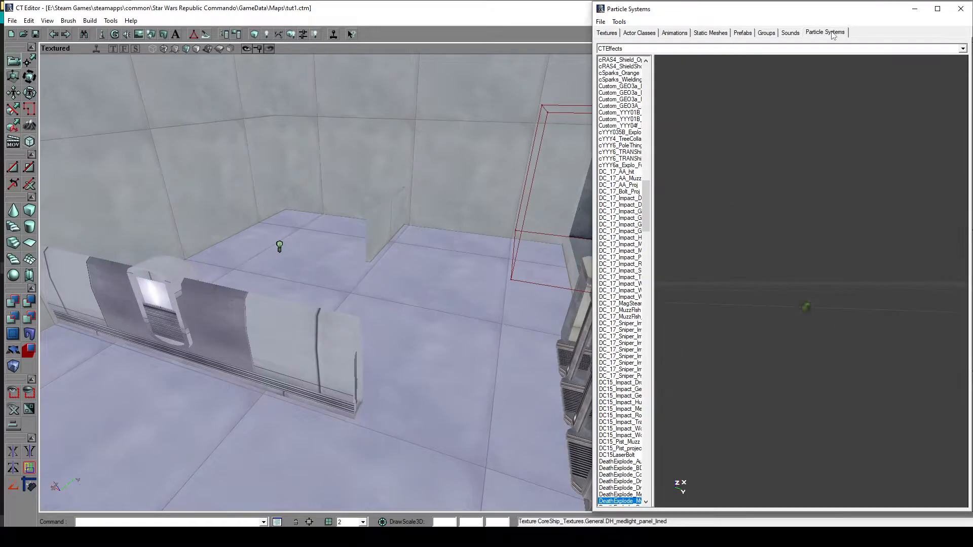
click(937, 9)
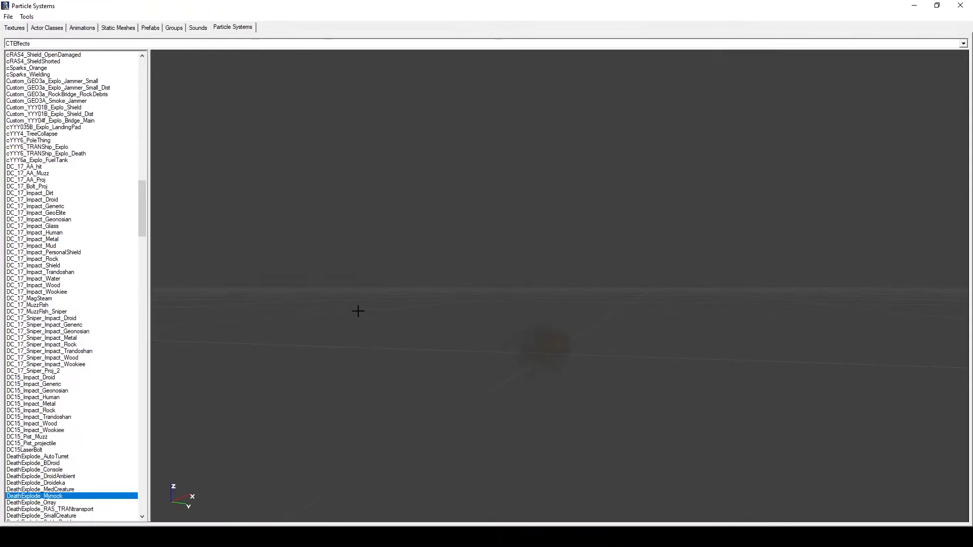
drag(146, 217, 199, 96)
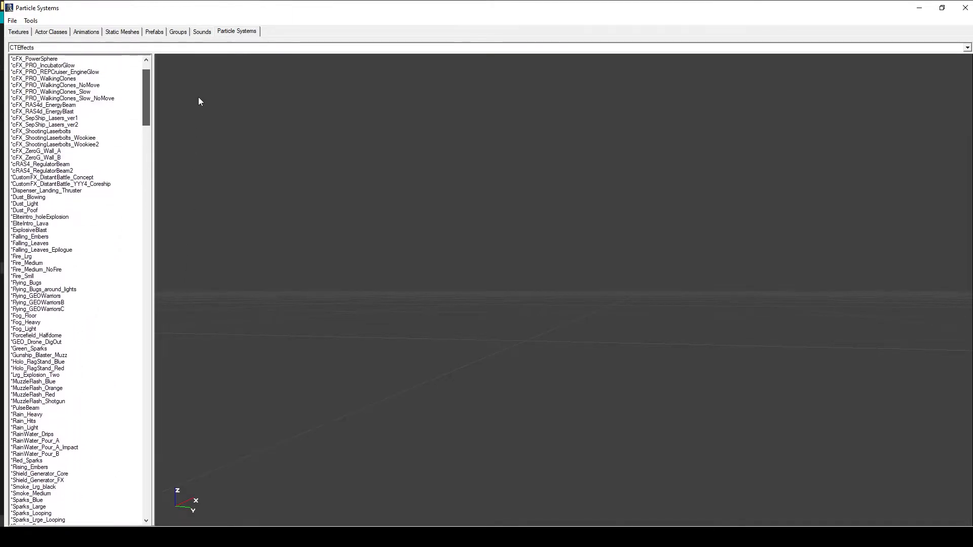
- Preview the Fire_Medium particle effect from several angles
click(50, 263)
drag(487, 274, 453, 283)
right_drag(454, 283, 451, 305)
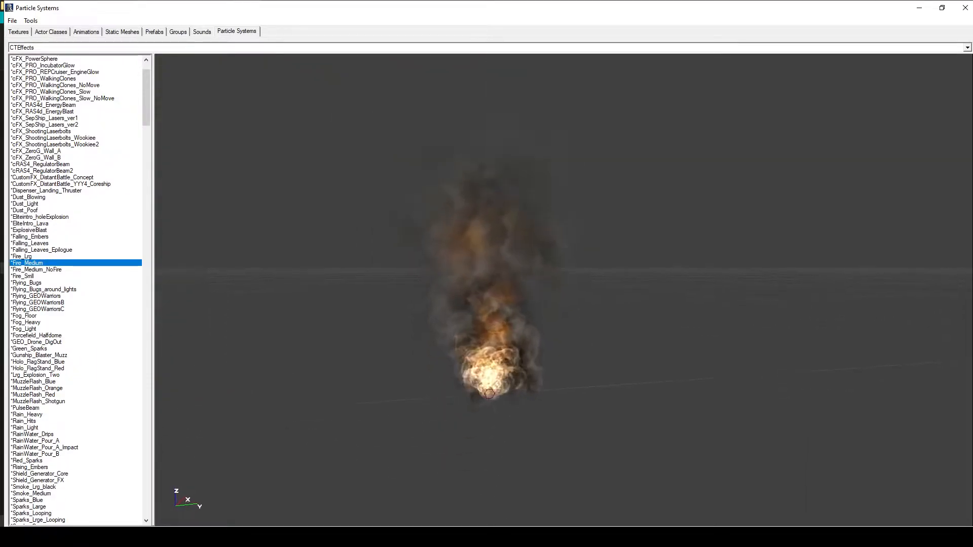
right_drag(598, 243, 582, 259)
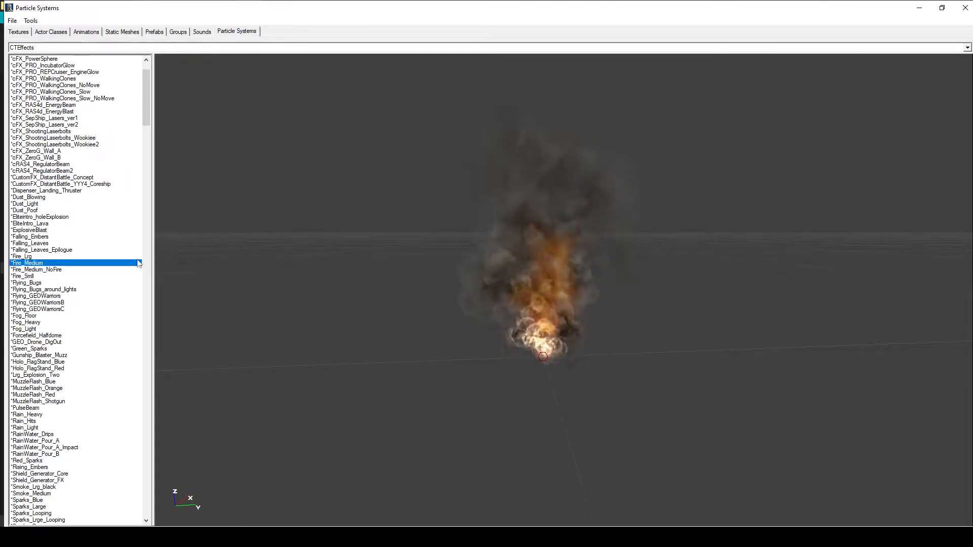
- Preview Shield_Generator_FX, Sparks_Weak_Looping and other effects further along in the CTEffects list
scroll(57, 304, down, 9)
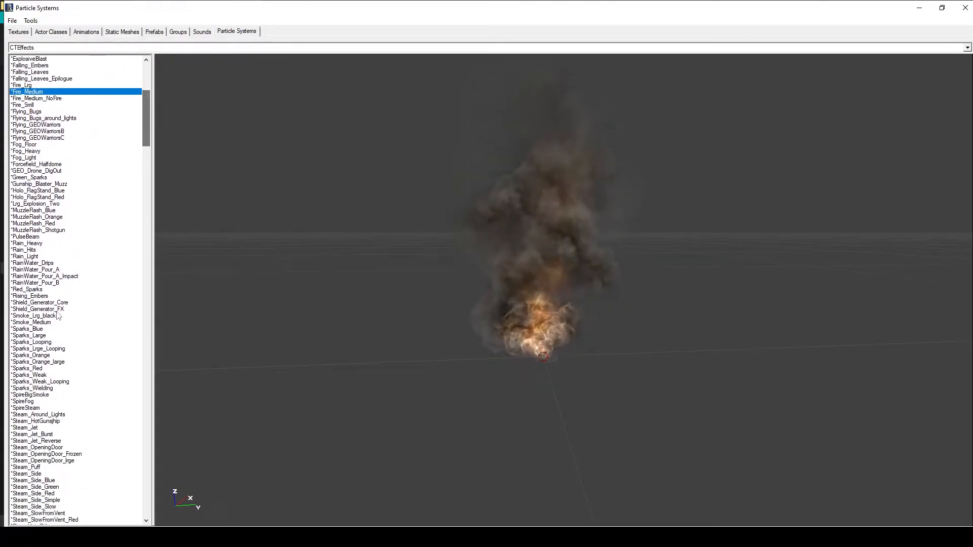
click(57, 311)
click(69, 382)
scroll(73, 389, down, 10)
scroll(73, 386, down, 5)
click(79, 342)
click(74, 277)
- Preview the BDBlaster_Impact_Dirt and BDBlaster_Impact_Generic particle effects, replaying them several times
click(68, 296)
click(72, 225)
click(68, 298)
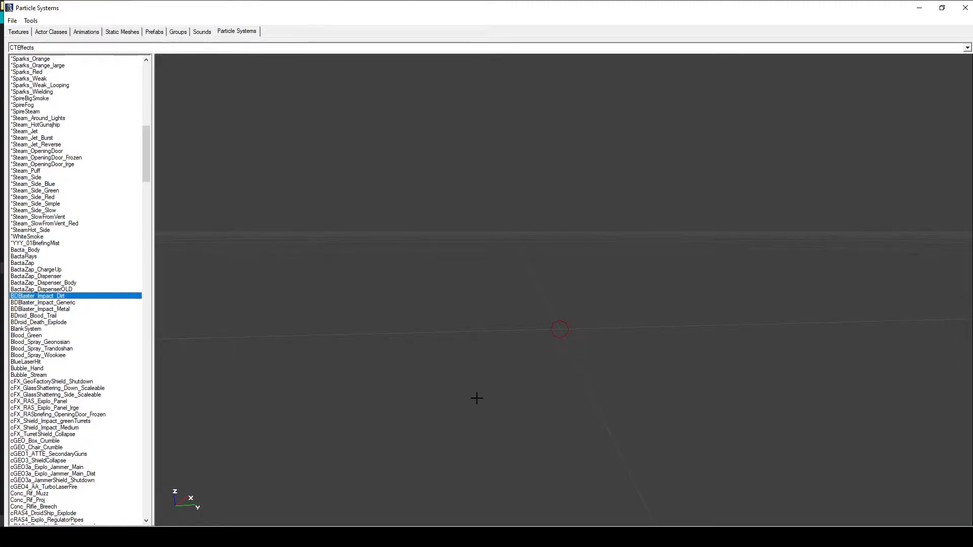
click(78, 304)
click(79, 297)
click(78, 304)
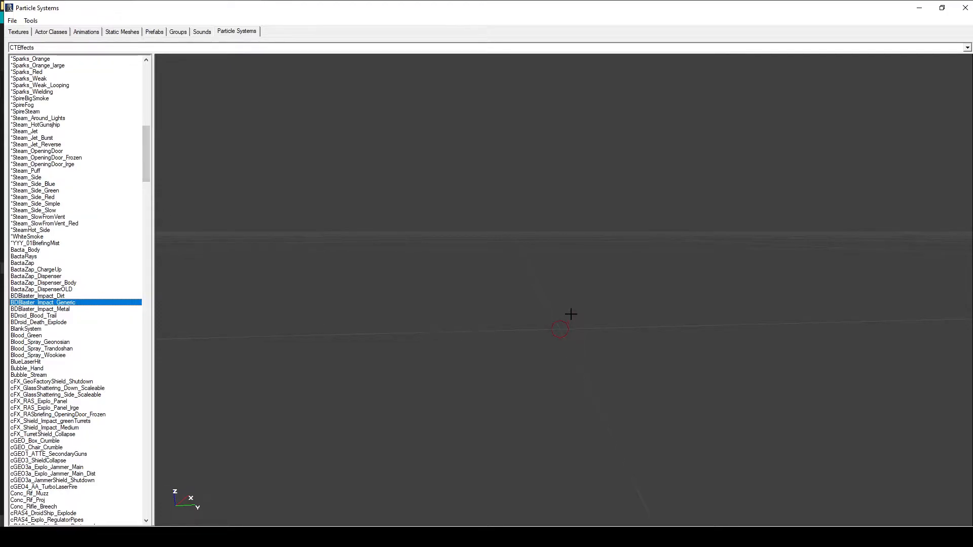
- Select Fire_Medium in the CTEffects list again and preview the effect
drag(146, 168, 150, 75)
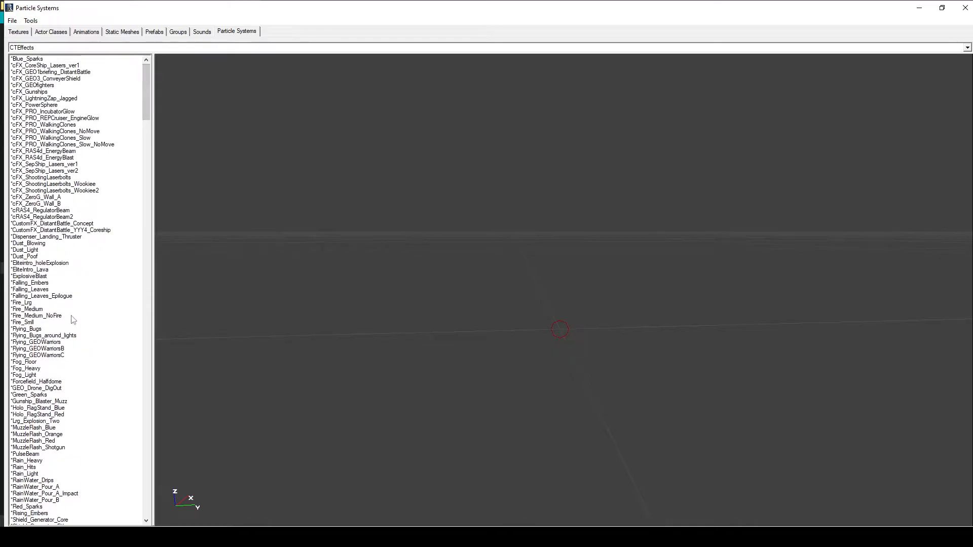
click(81, 309)
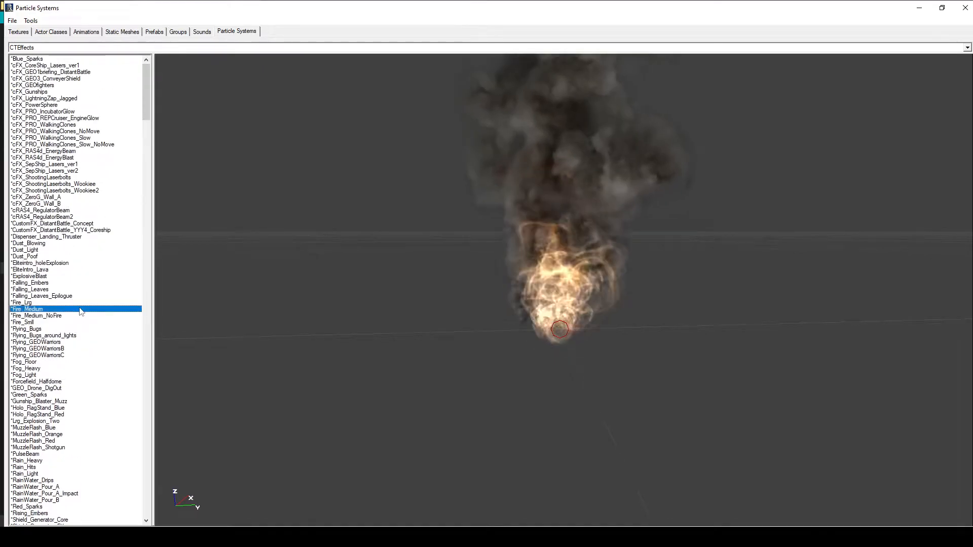
mouse_move(482, 373)
mouse_down()
mouse_move(474, 386)
mouse_move(483, 374)
mouse_up()
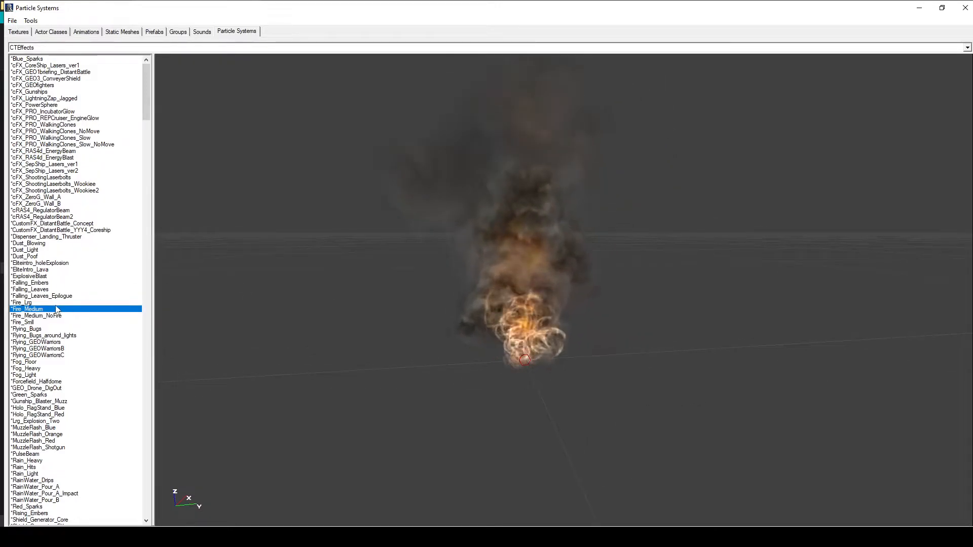
key(Up)
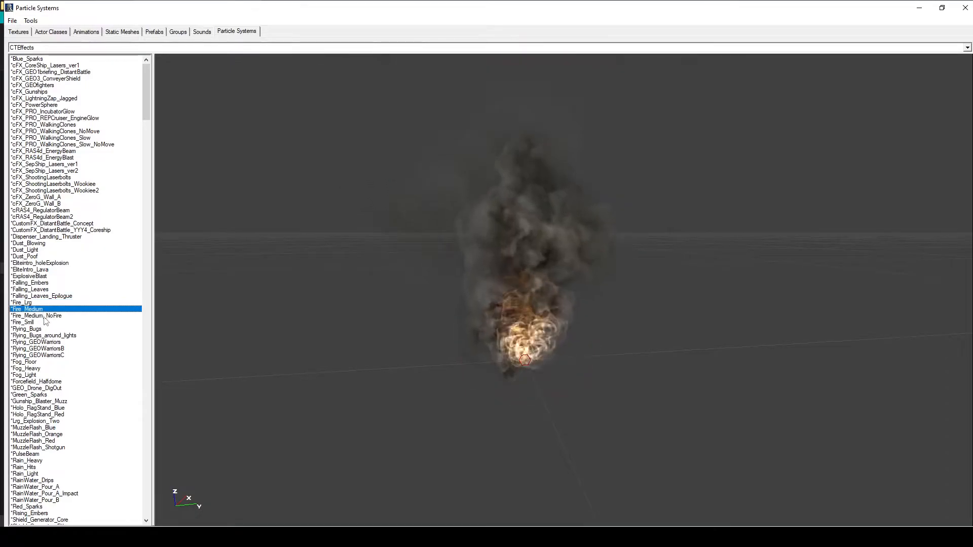
- Preview the Fire_Medium_NoFire, Fire_Smll and Flying_Bugs particle effects in the CTEffects list
click(43, 315)
key(Down)
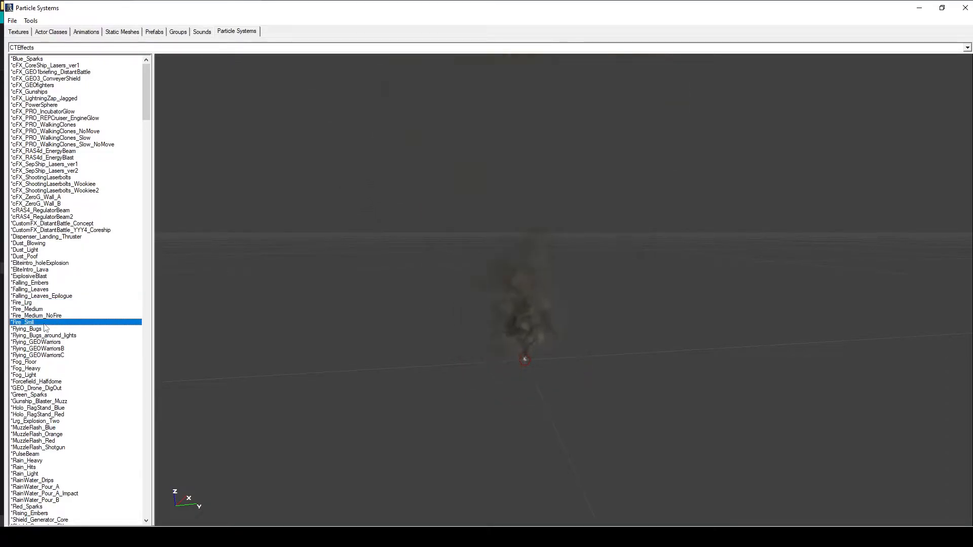
click(44, 330)
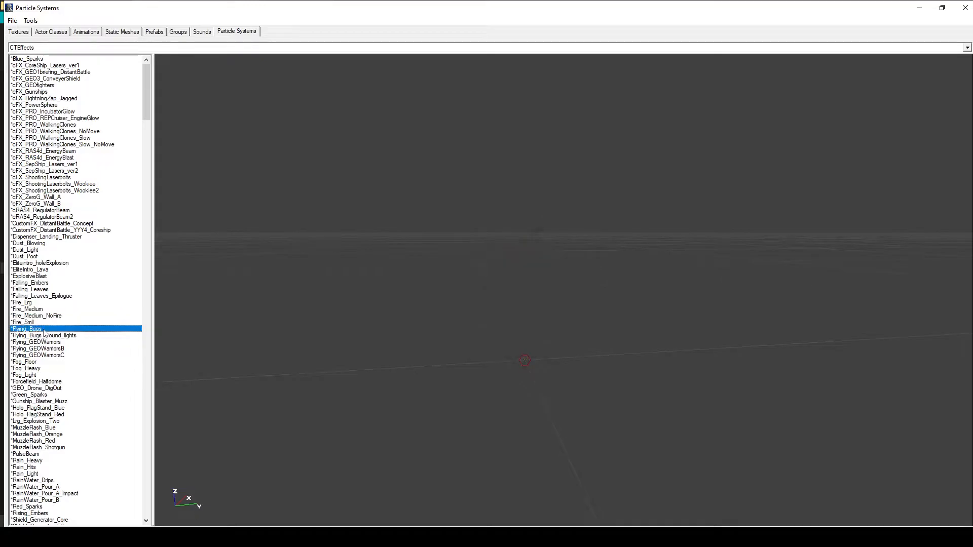
- Choose the Fire_Medium_NoFire particle effect and add it to the room floor beside the long wall panel
click(50, 309)
click(50, 316)
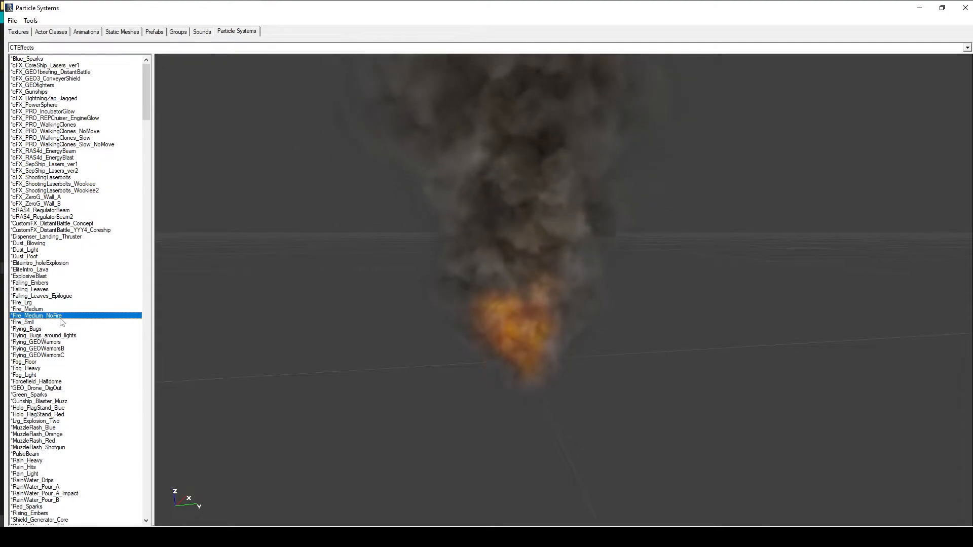
click(965, 7)
drag(376, 351, 403, 372)
right_click(392, 382)
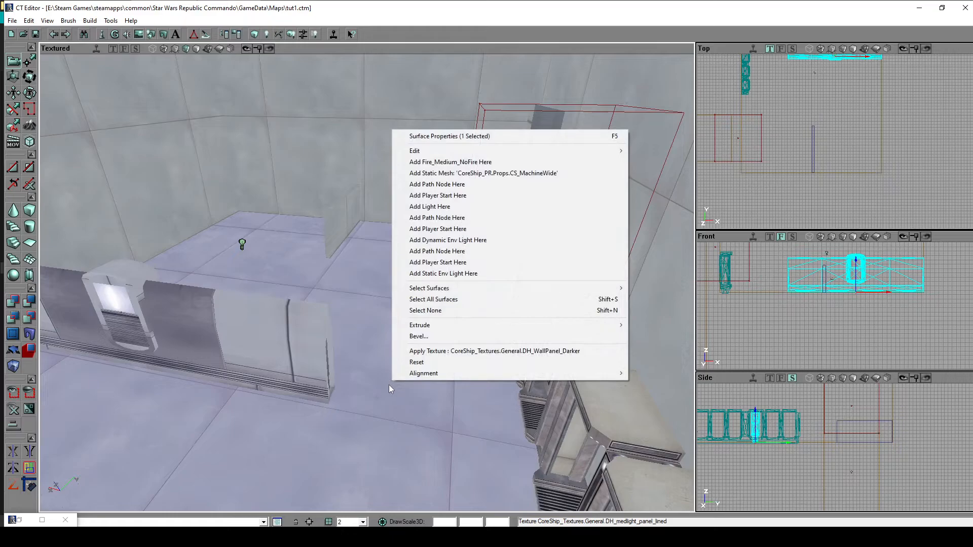
click(496, 163)
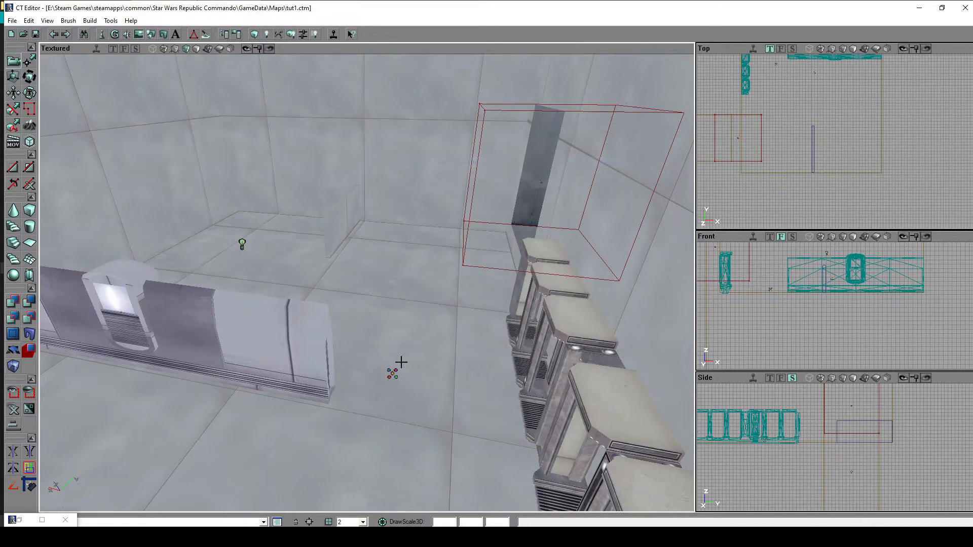
- Move the Fire_Medium_NoFire emitter onto the top of the lit console in the middle of the long wall panel
click(391, 373)
mouse_move(487, 374)
mouse_down()
mouse_move(512, 410)
mouse_move(482, 411)
mouse_move(507, 398)
mouse_move(482, 373)
mouse_move(459, 388)
mouse_move(499, 369)
mouse_up()
ctrl+drag(466, 316, 413, 255)
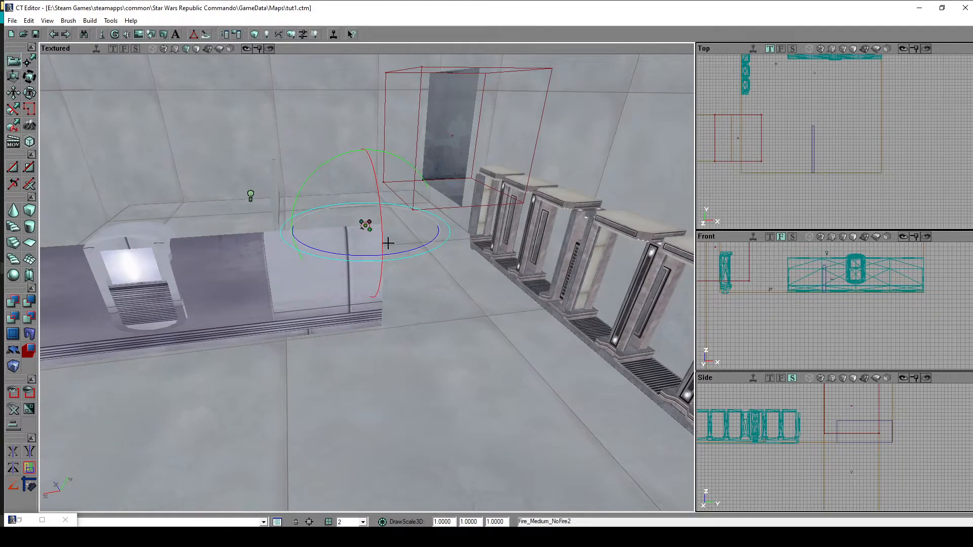
mouse_move(469, 329)
mouse_down()
mouse_move(465, 302)
mouse_move(156, 305)
mouse_up()
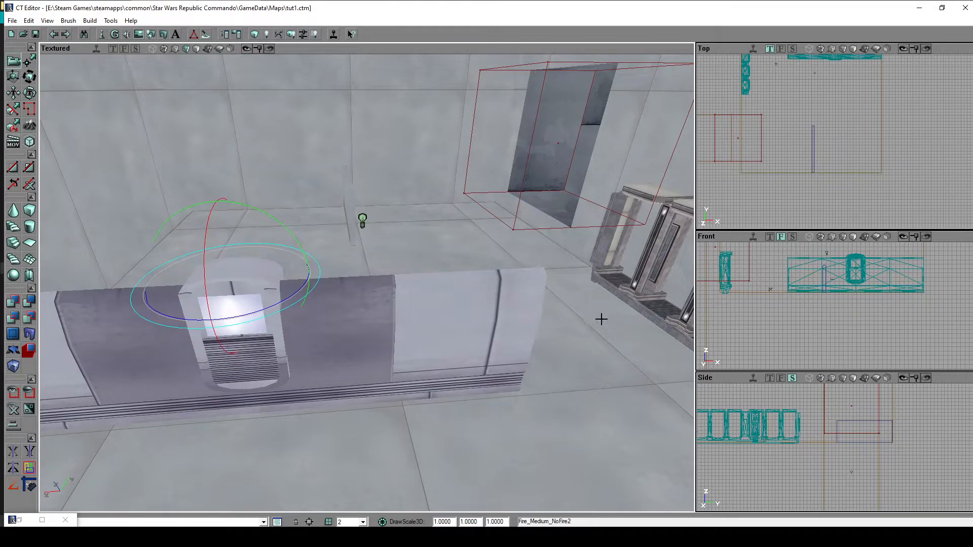
- Deselect the emitter, build everything in the level and dismiss the map check results
click(459, 412)
drag(467, 441, 467, 428)
click(90, 20)
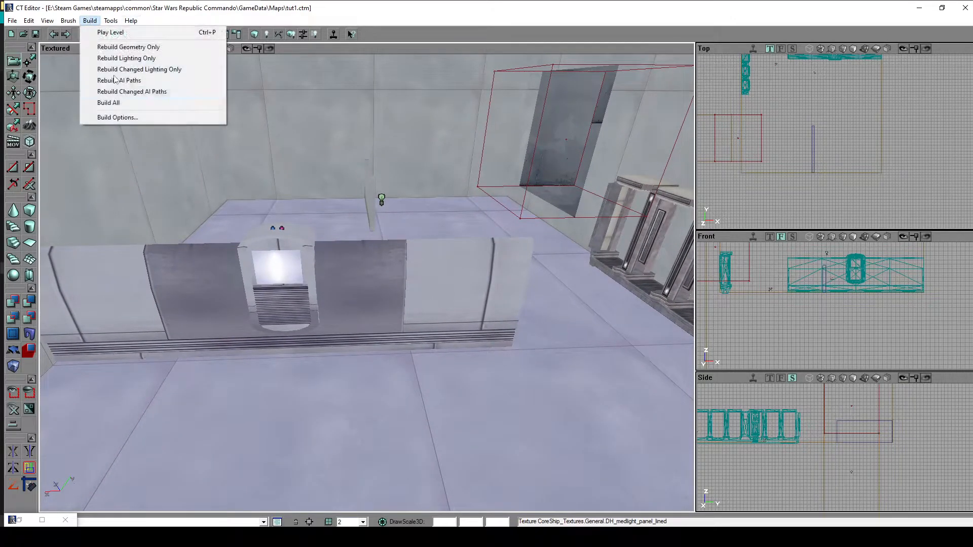
click(108, 100)
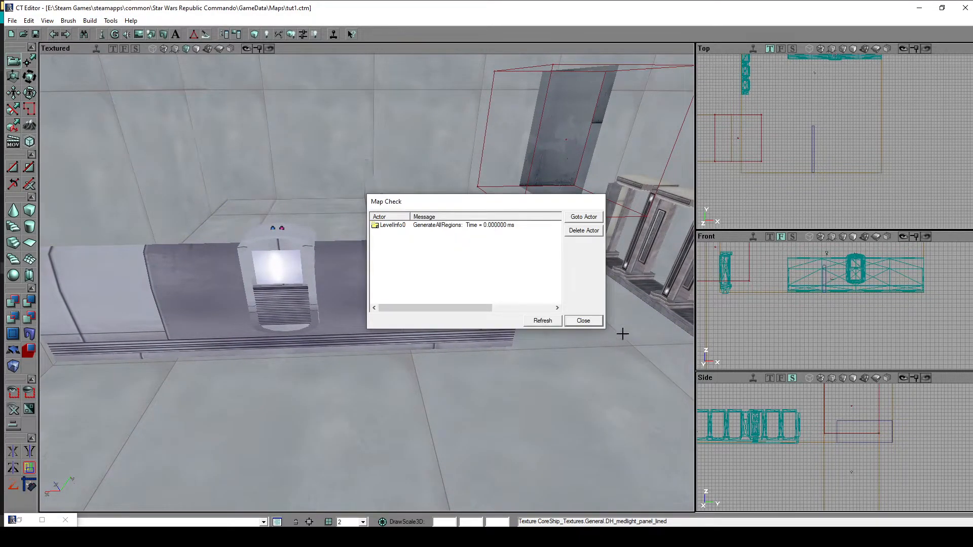
click(592, 326)
- Save the changes to the tut1 map, backing out of opening another file
drag(519, 360, 461, 345)
drag(357, 254, 414, 314)
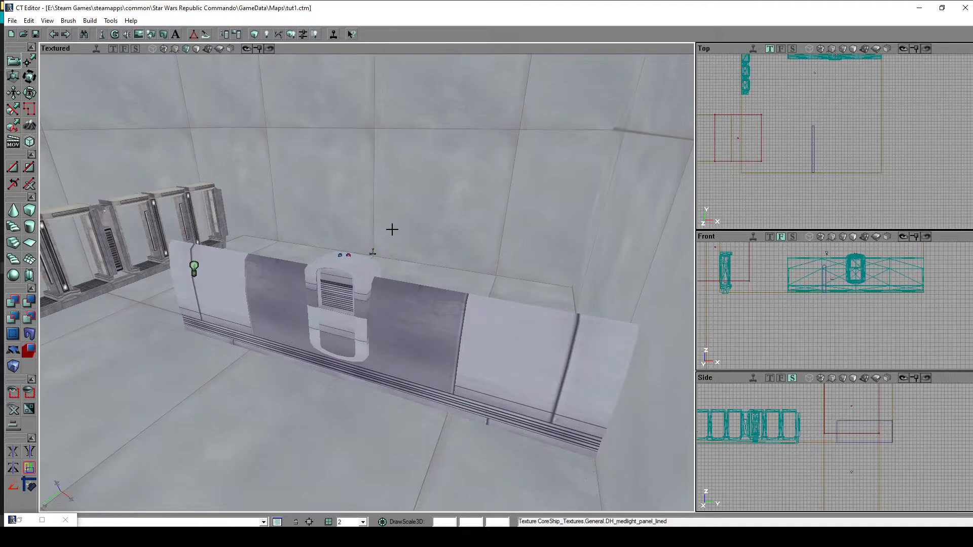
click(13, 20)
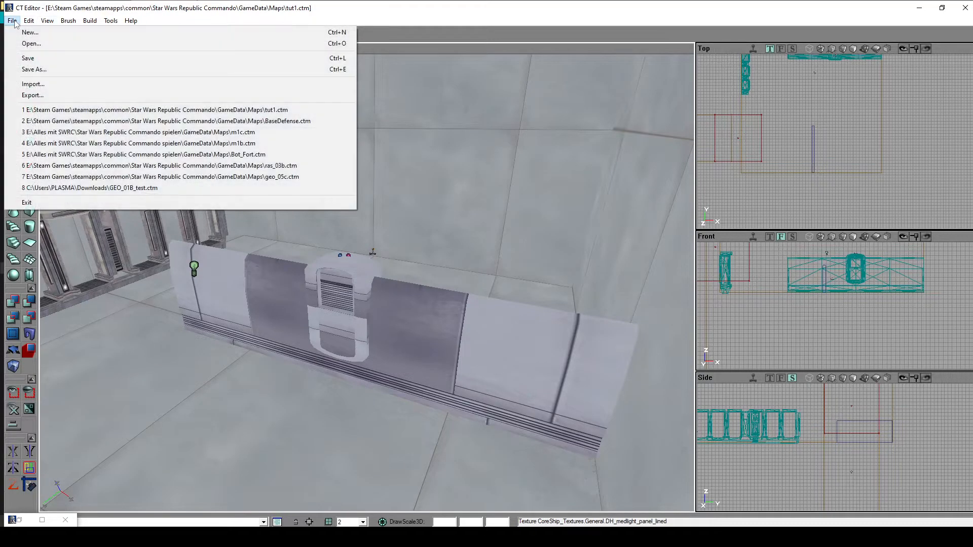
click(20, 41)
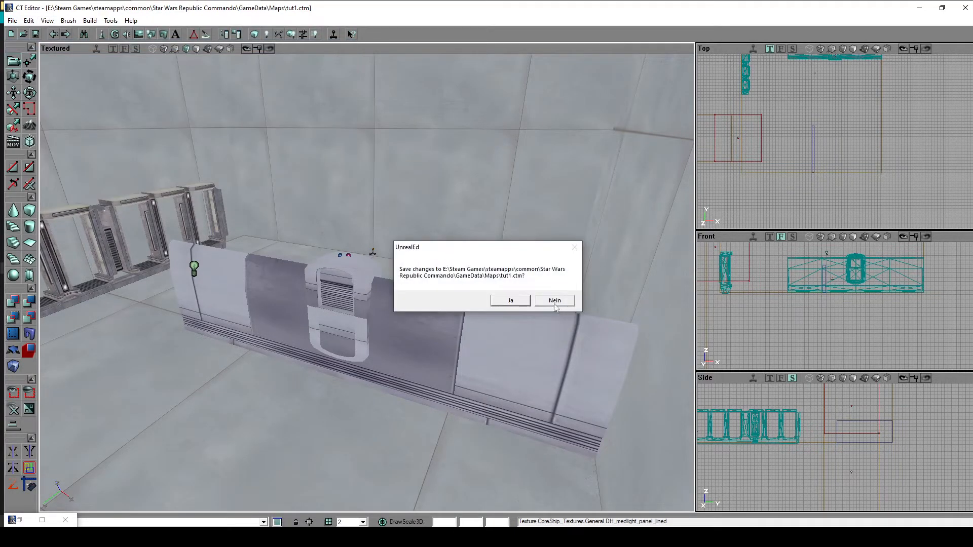
click(511, 301)
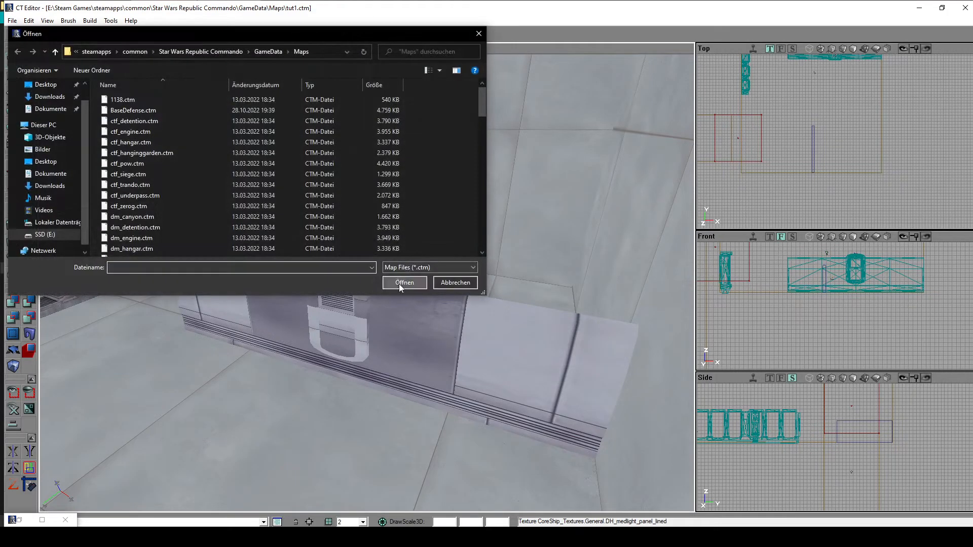
click(453, 283)
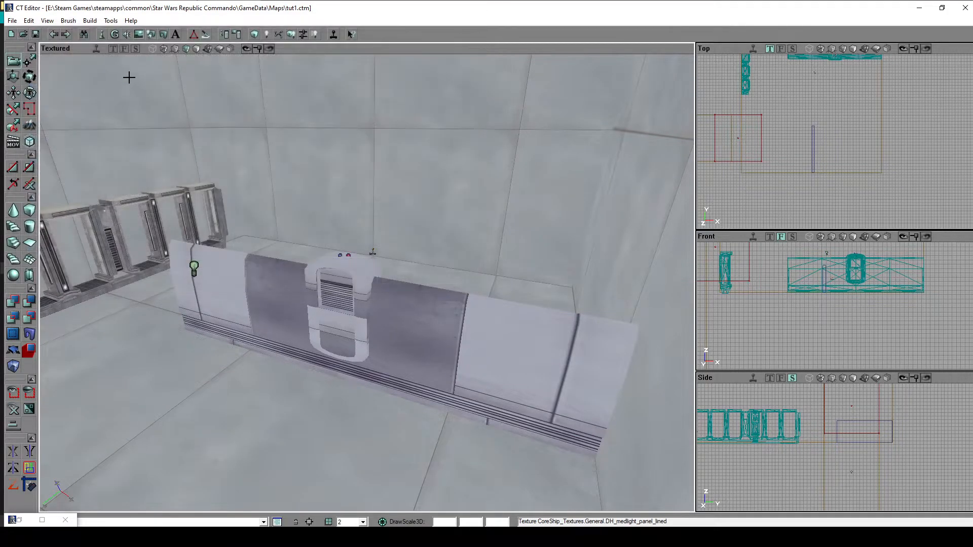
click(14, 20)
click(27, 59)
- Reopen the tut1.ctm map from the Maps folder
click(13, 21)
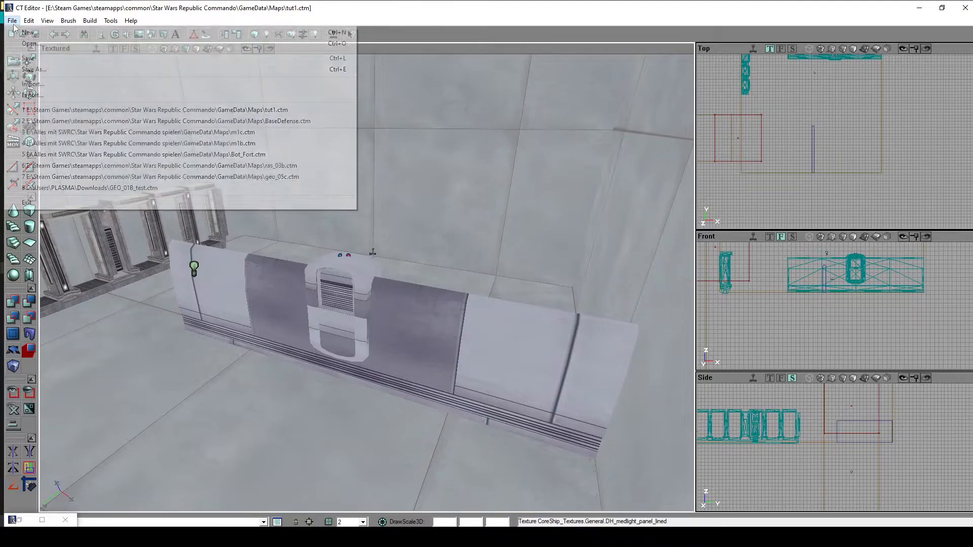
click(34, 45)
scroll(211, 203, down, 7)
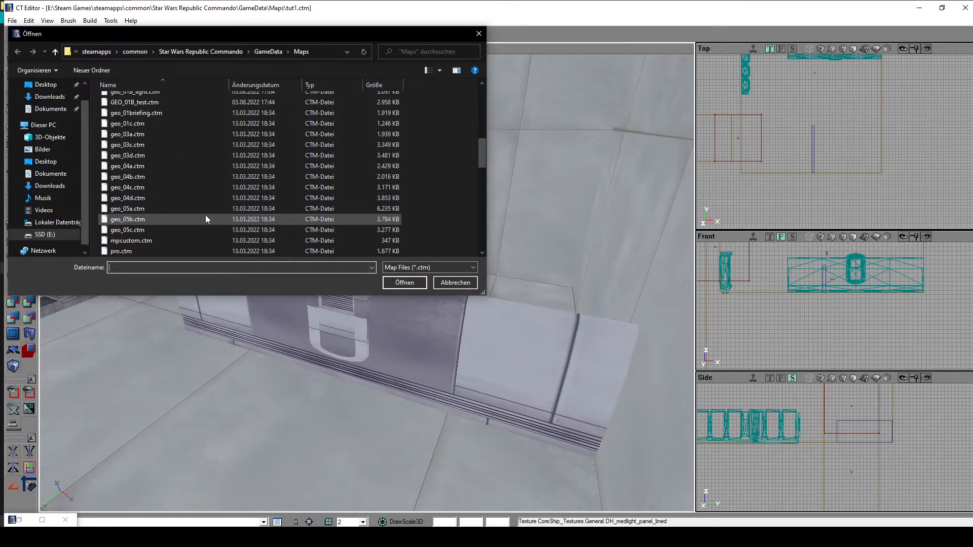
click(209, 178)
scroll(203, 181, down, 9)
click(154, 96)
double_click(154, 97)
- Build everything in the reopened level and dismiss the map check results
drag(451, 230, 451, 253)
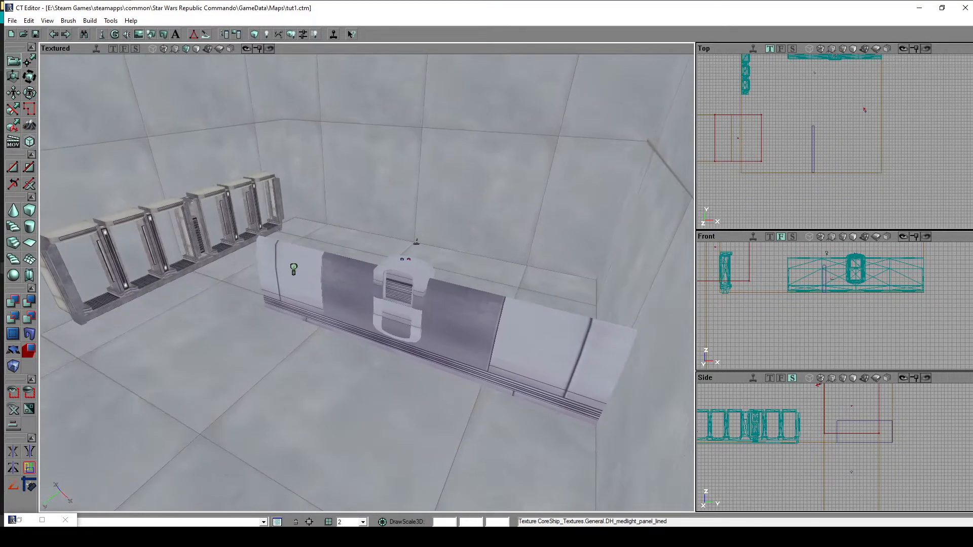
click(89, 20)
click(114, 110)
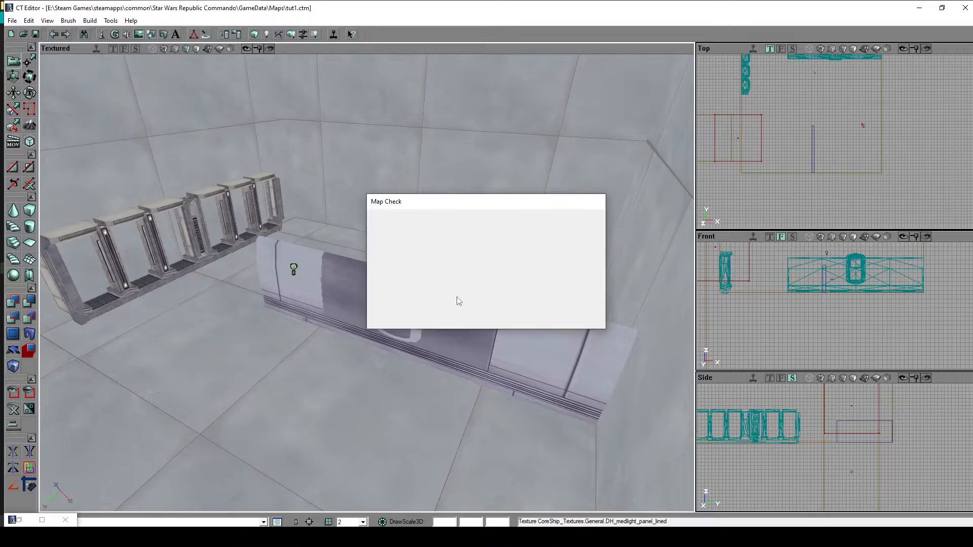
click(577, 323)
- Restore the minimized browser window and place it beside the textured 3D viewport
mouse_move(395, 277)
mouse_down()
mouse_move(325, 280)
mouse_move(378, 304)
mouse_move(394, 278)
mouse_up()
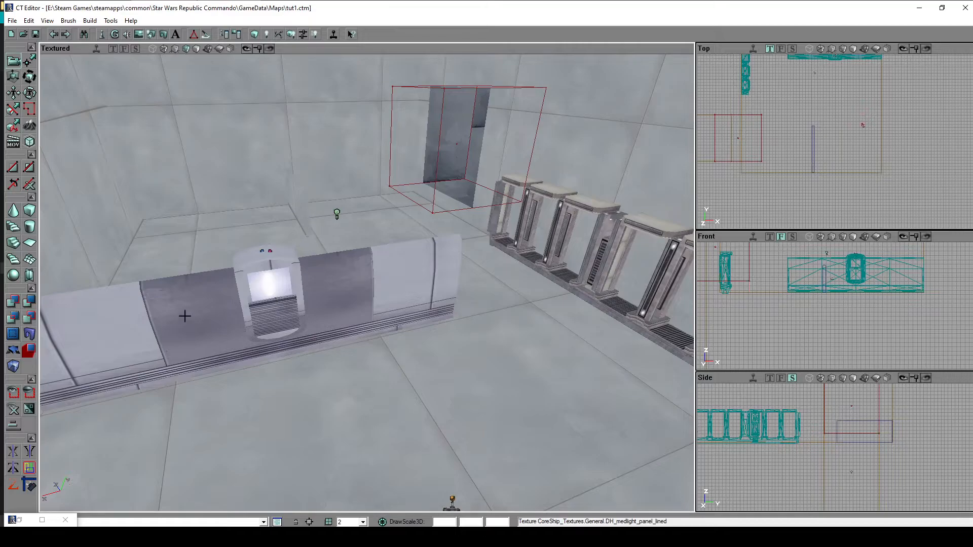
drag(492, 399, 496, 380)
click(485, 448)
click(29, 516)
click(29, 517)
drag(346, 3, 784, 5)
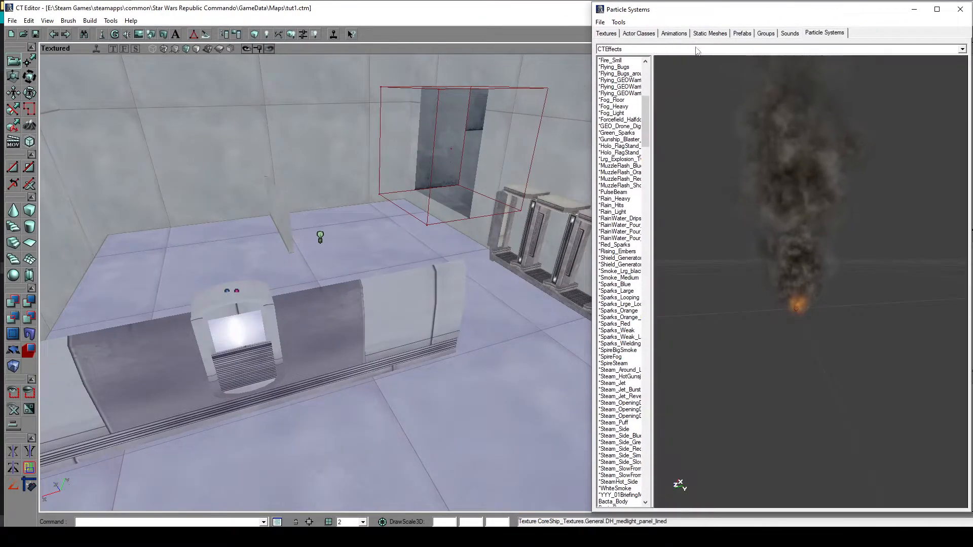
- Browse the actor classes through Pawn, CTPawn and Droid, and choose the BattleDroid class
click(641, 36)
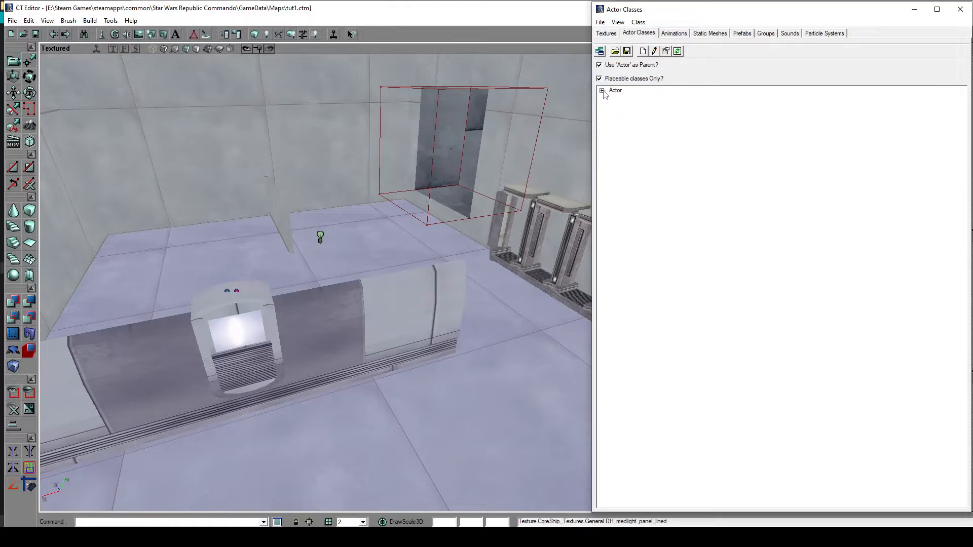
click(603, 90)
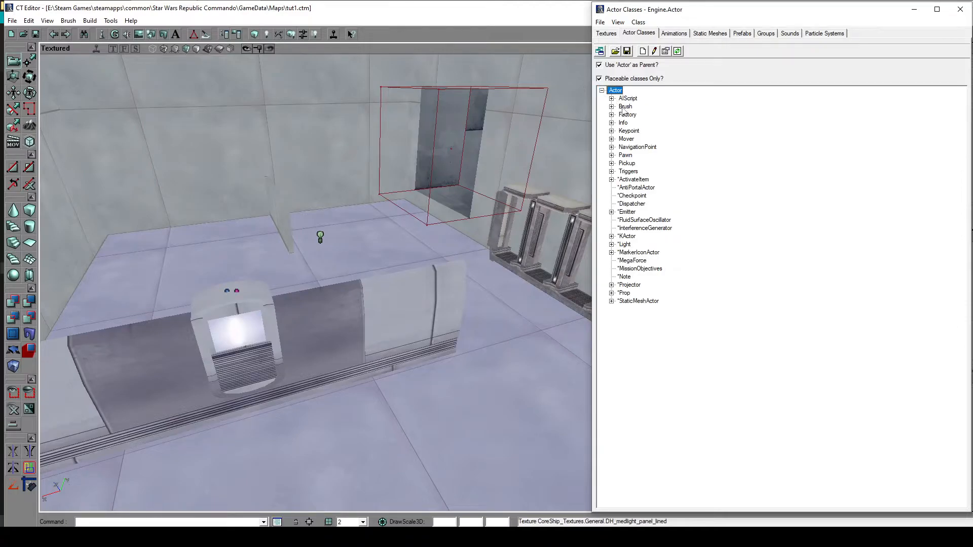
click(611, 155)
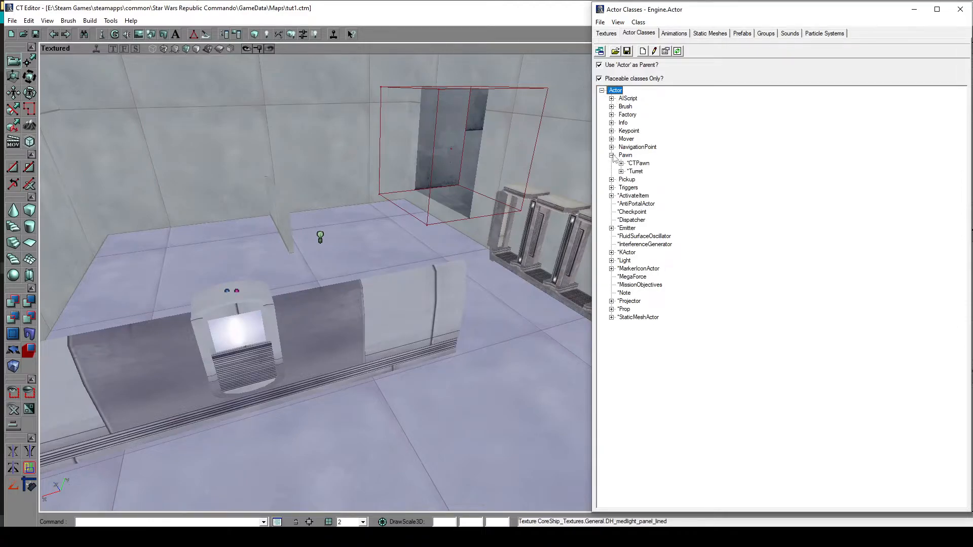
click(622, 163)
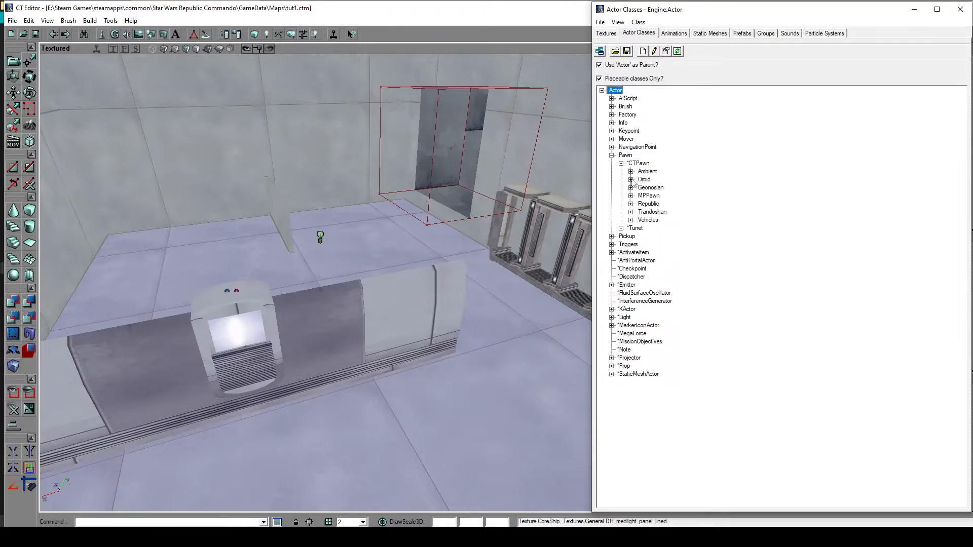
click(632, 180)
click(667, 190)
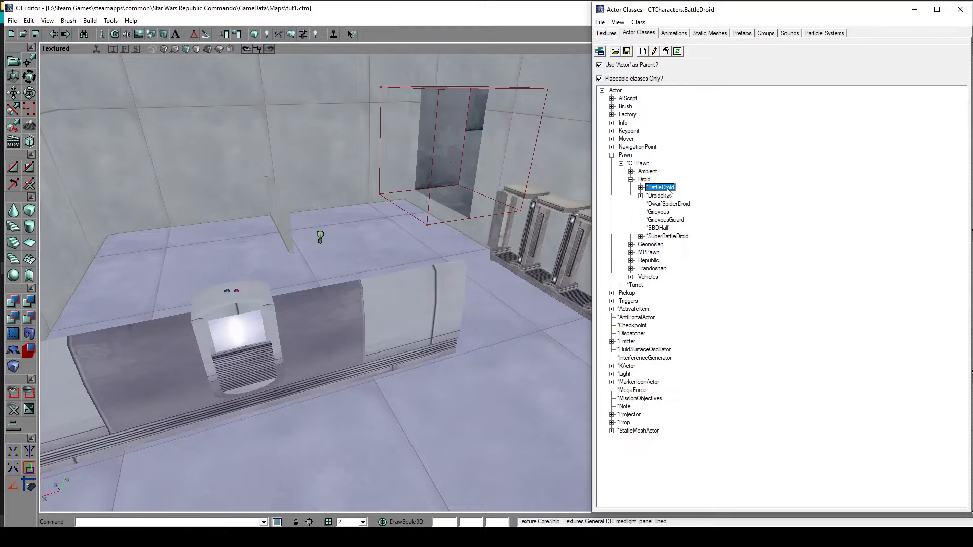
- Add a BattleDroid to the floor and move it between the wall opening and the row of machines
drag(431, 412, 257, 434)
right_click(275, 407)
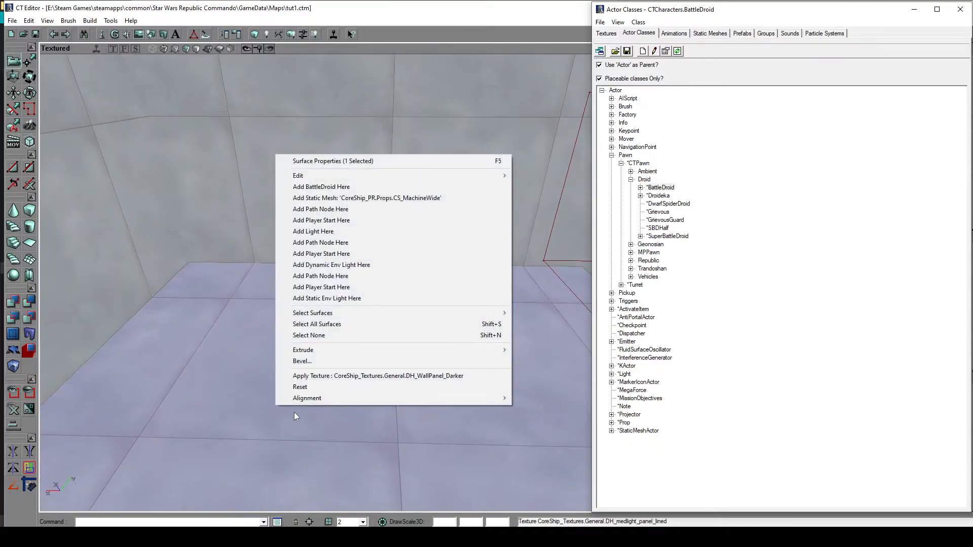
click(349, 187)
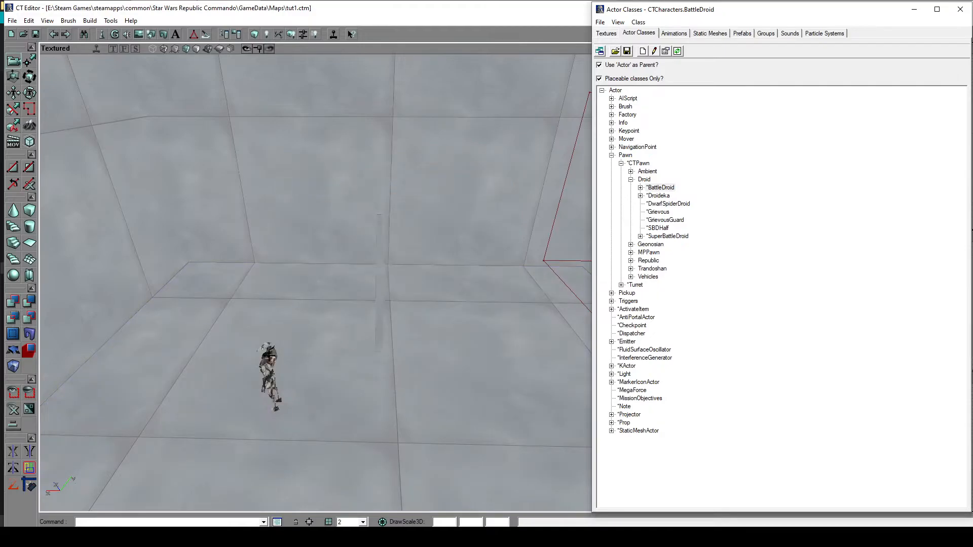
click(269, 357)
drag(415, 380, 469, 423)
ctrl+drag(306, 350, 447, 284)
drag(313, 413, 330, 428)
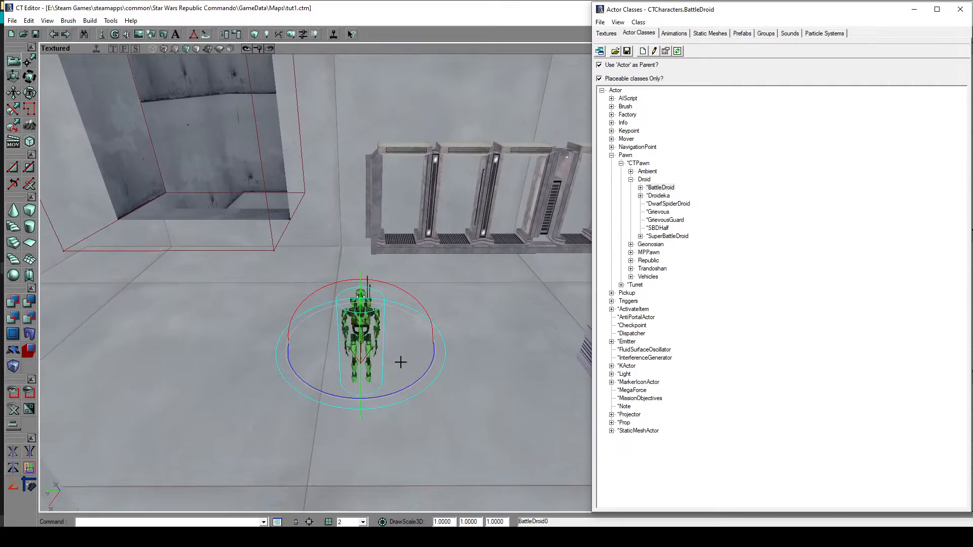
- Inspect the placed BattleDroid from several angles around the room, finishing with it deselected
ctrl+drag(397, 363, 425, 312)
drag(370, 405, 421, 372)
right_drag(421, 372, 416, 339)
drag(416, 340, 411, 398)
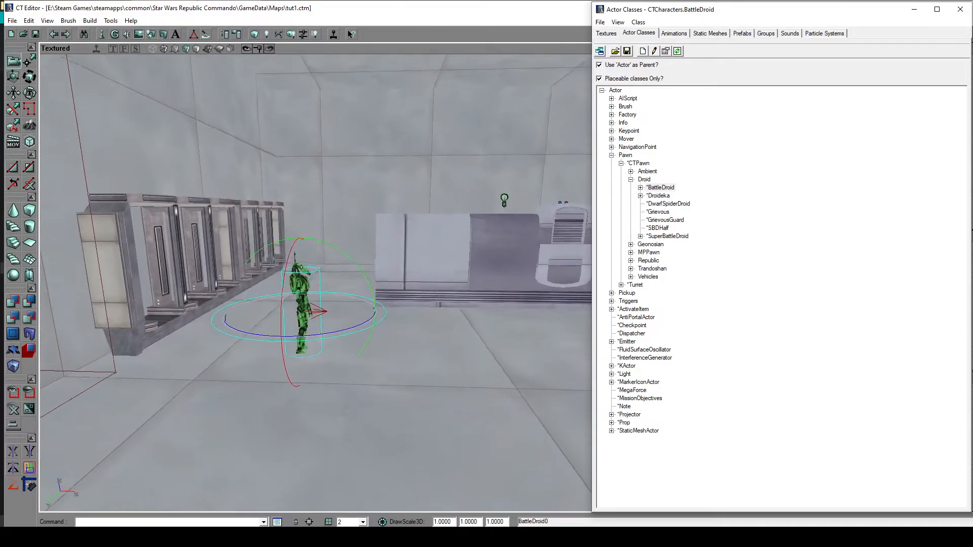
right_drag(412, 398, 411, 377)
drag(412, 377, 411, 402)
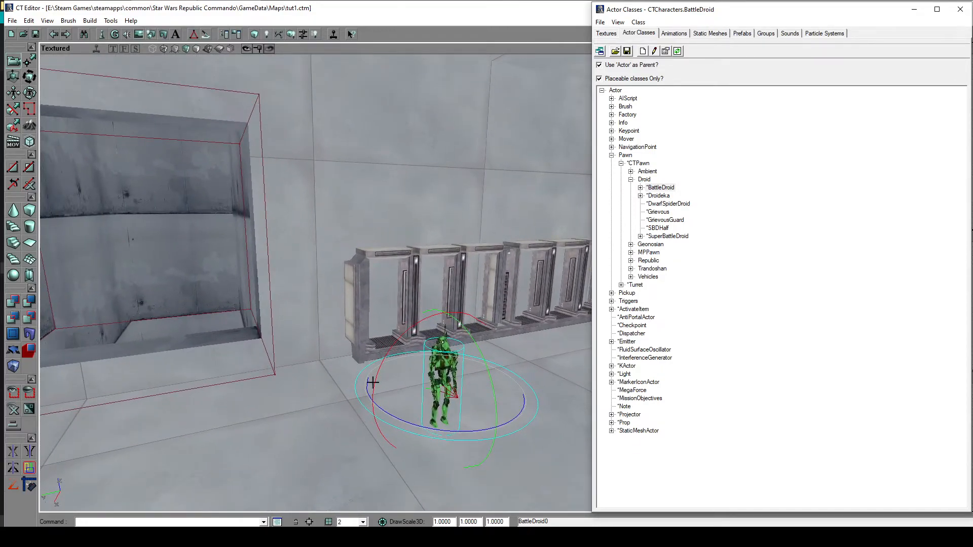
drag(346, 397, 334, 428)
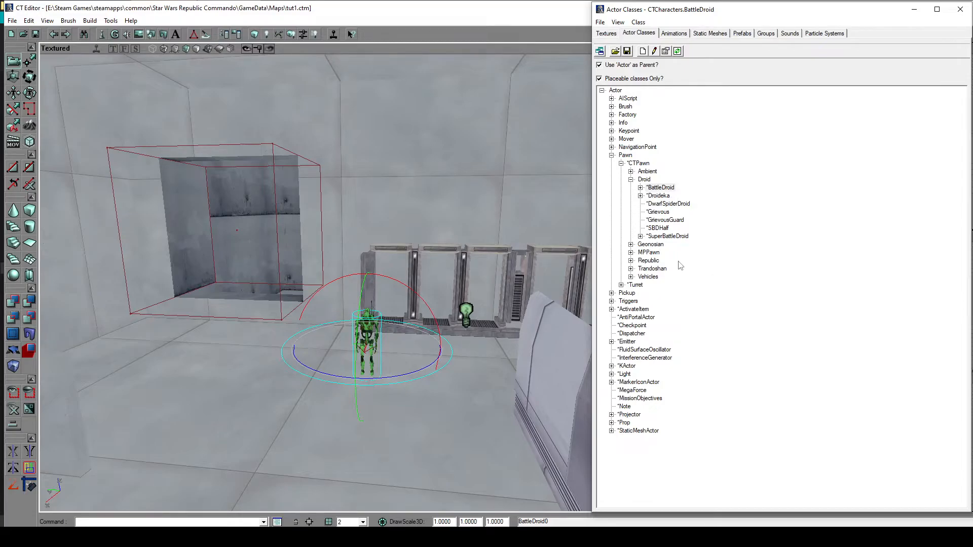
drag(480, 335, 480, 336)
click(400, 374)
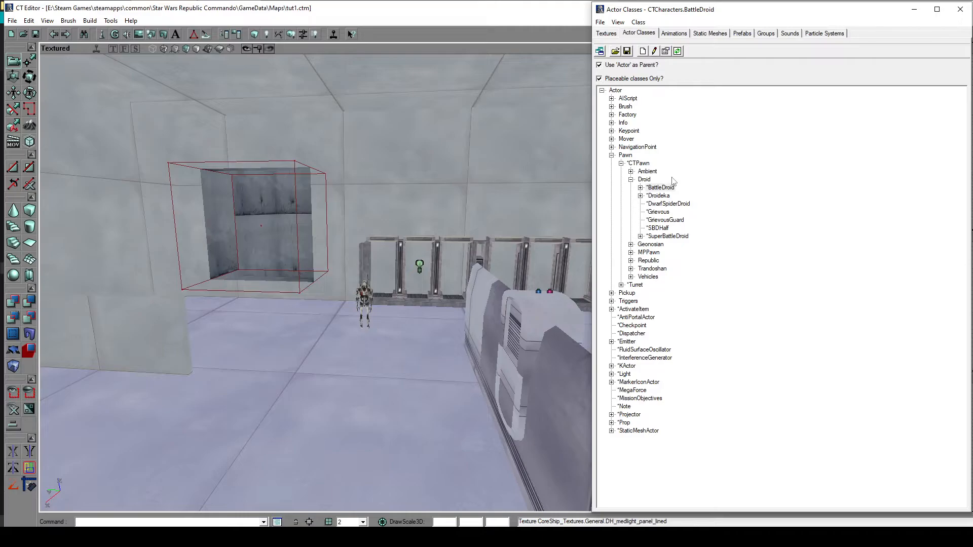
- Collapse the Pawn classes and expand Pickup and CTPickup to look through the weapon and health pickups
click(620, 163)
click(611, 155)
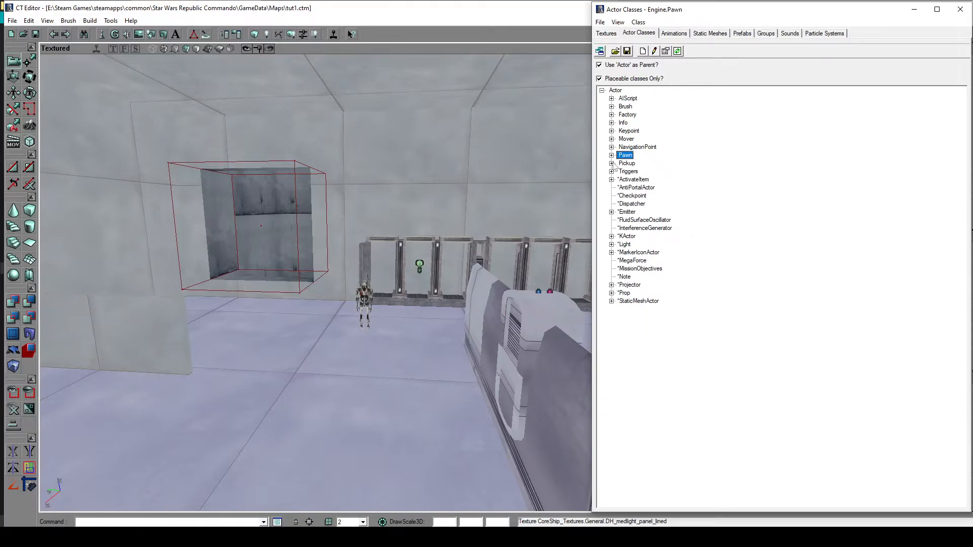
click(612, 163)
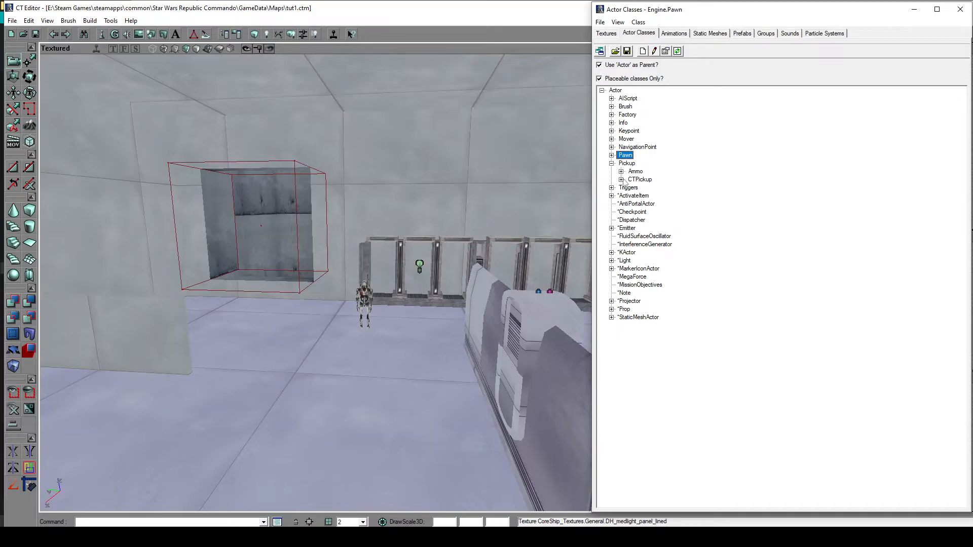
click(628, 163)
click(622, 180)
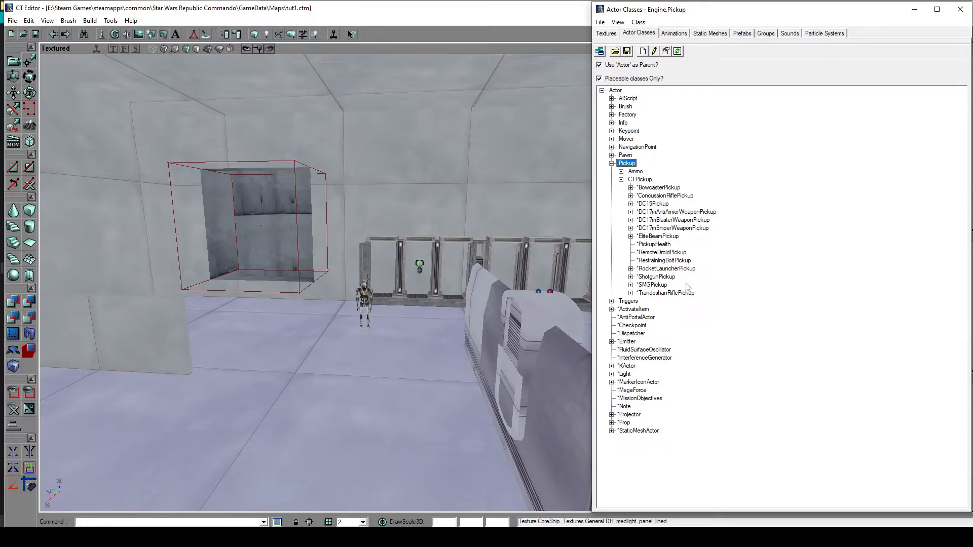
- Choose the DC17mSniperWeaponPickup class and add one to the floor in front of the row of machines
click(631, 212)
click(633, 213)
click(680, 211)
drag(462, 333, 471, 379)
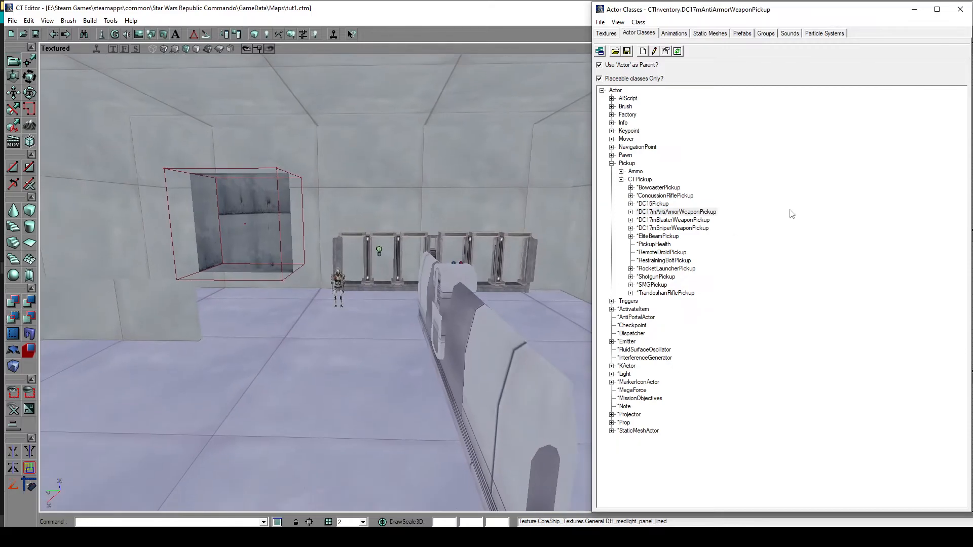
click(680, 230)
mouse_move(440, 421)
mouse_down()
mouse_move(474, 390)
mouse_move(455, 359)
mouse_move(427, 419)
mouse_up()
right_click(358, 409)
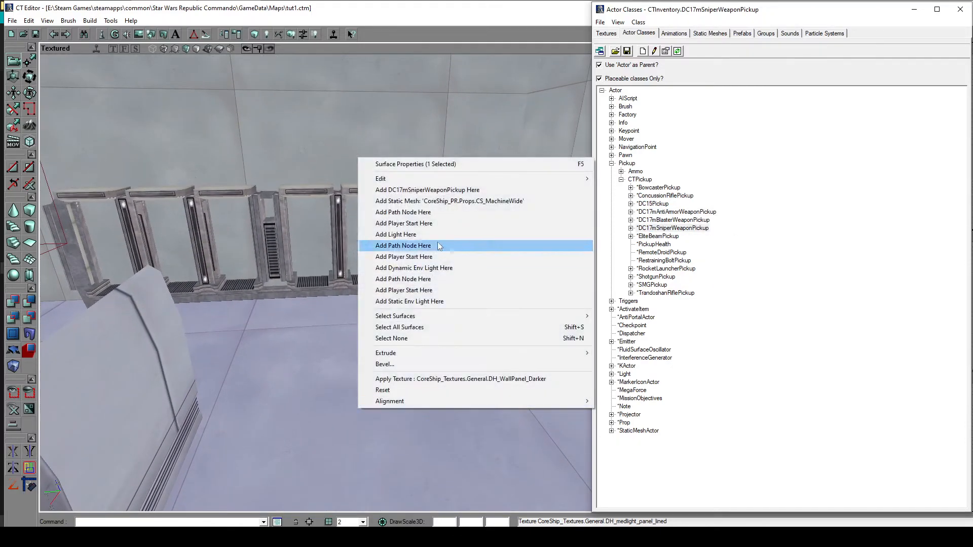
click(419, 190)
- Rotate the sniper pickup so it lies on its side, move it beside the row of machines and deselect it
click(363, 399)
drag(363, 399, 320, 398)
mouse_move(267, 382)
mouse_down()
mouse_move(256, 381)
mouse_move(267, 382)
mouse_up()
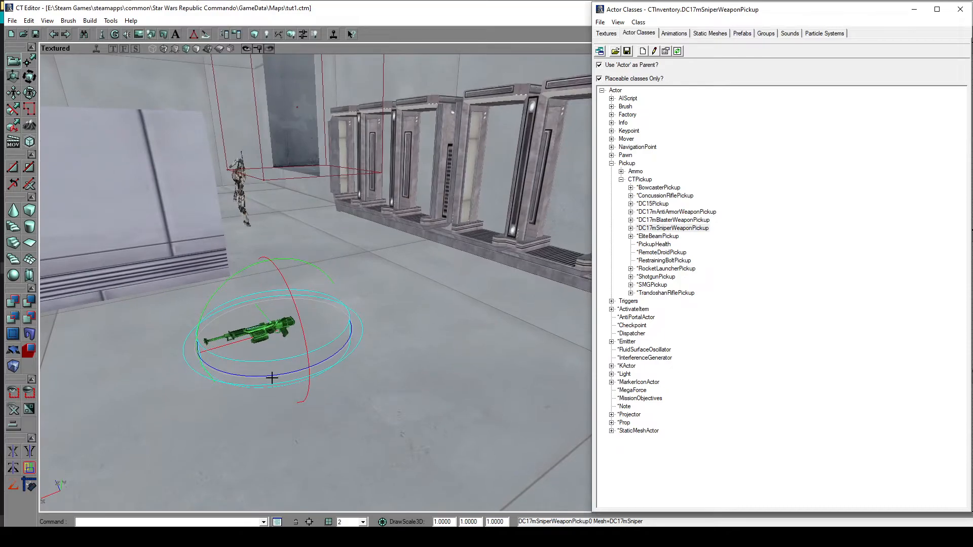
ctrl+drag(426, 321, 474, 320)
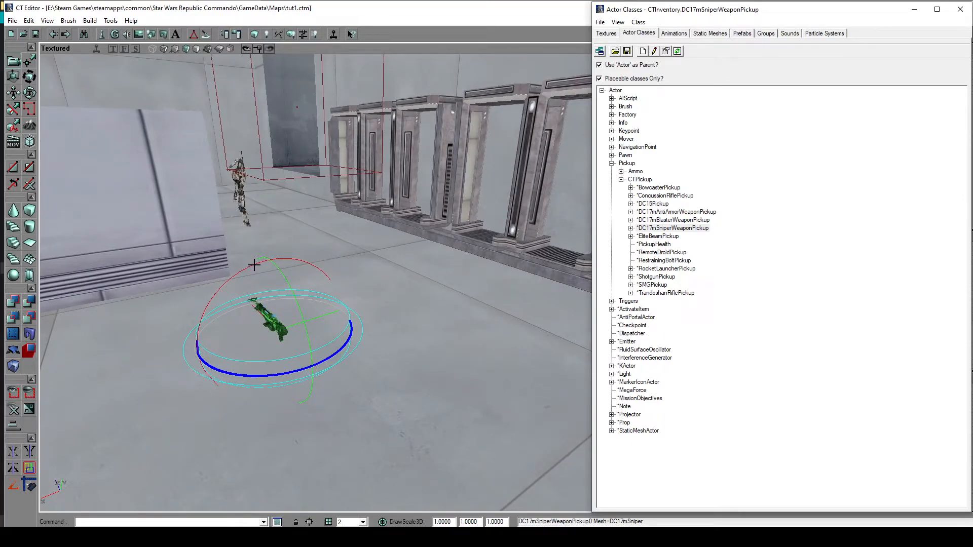
mouse_move(483, 354)
mouse_down()
mouse_move(469, 315)
mouse_move(481, 299)
mouse_move(469, 363)
mouse_move(481, 347)
mouse_up()
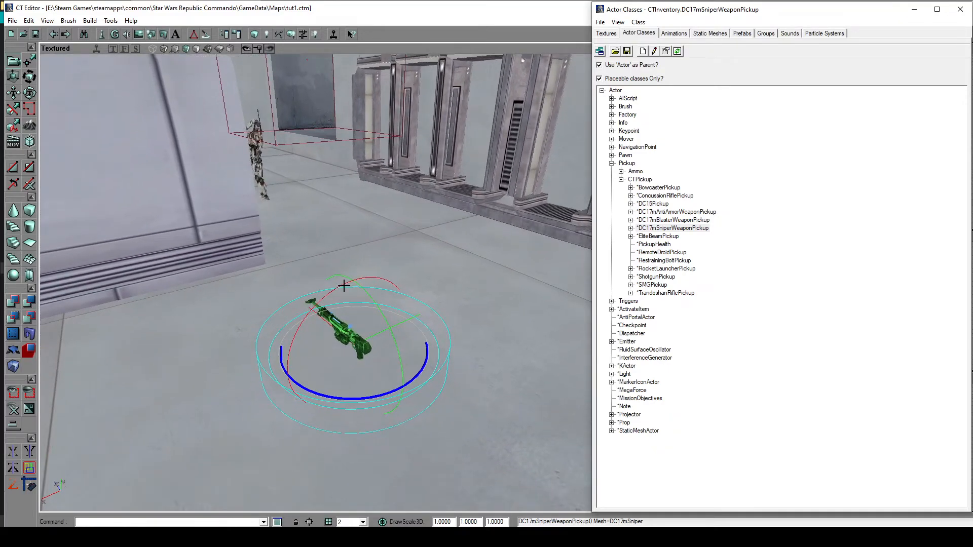
drag(447, 265, 321, 351)
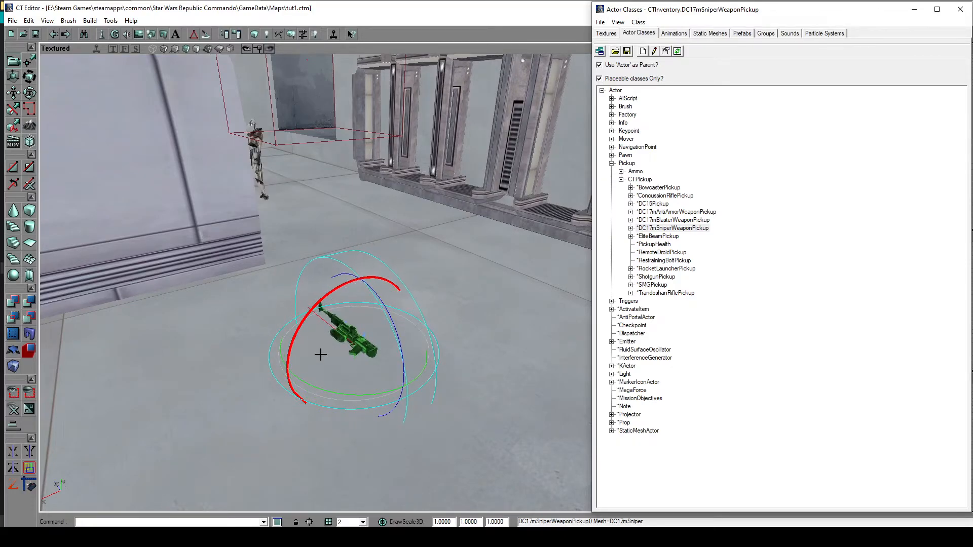
ctrl+drag(378, 356, 583, 284)
drag(271, 404, 223, 456)
drag(221, 420, 327, 432)
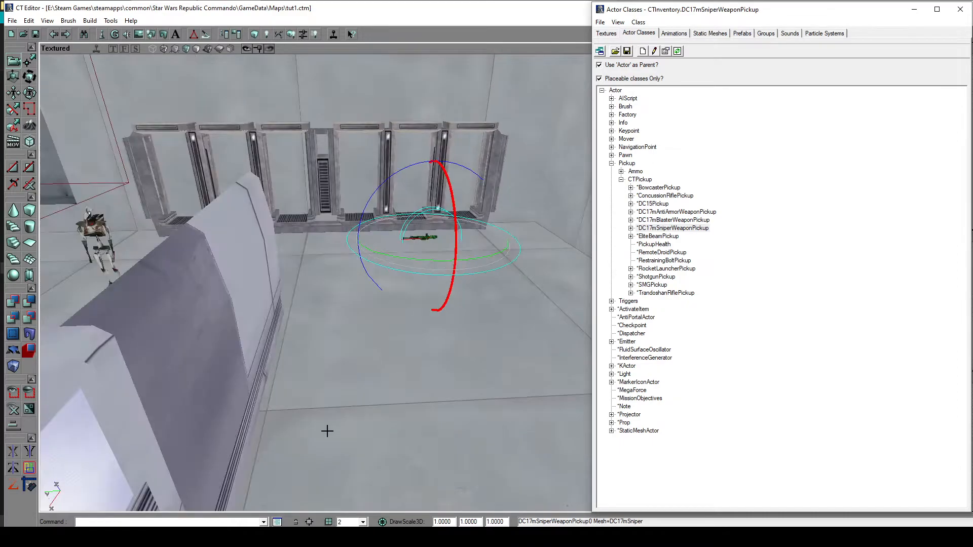
click(401, 368)
mouse_move(436, 367)
mouse_down()
mouse_move(477, 372)
mouse_move(456, 304)
mouse_move(426, 254)
mouse_move(440, 369)
mouse_up()
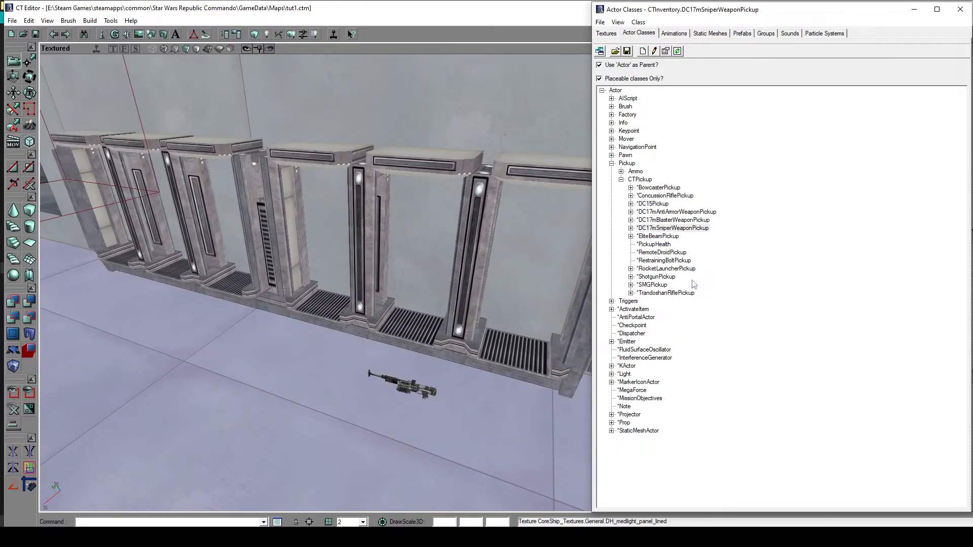
- Look through the Ammo pickup classes, then collapse both the Ammo and CTPickup groups
click(622, 172)
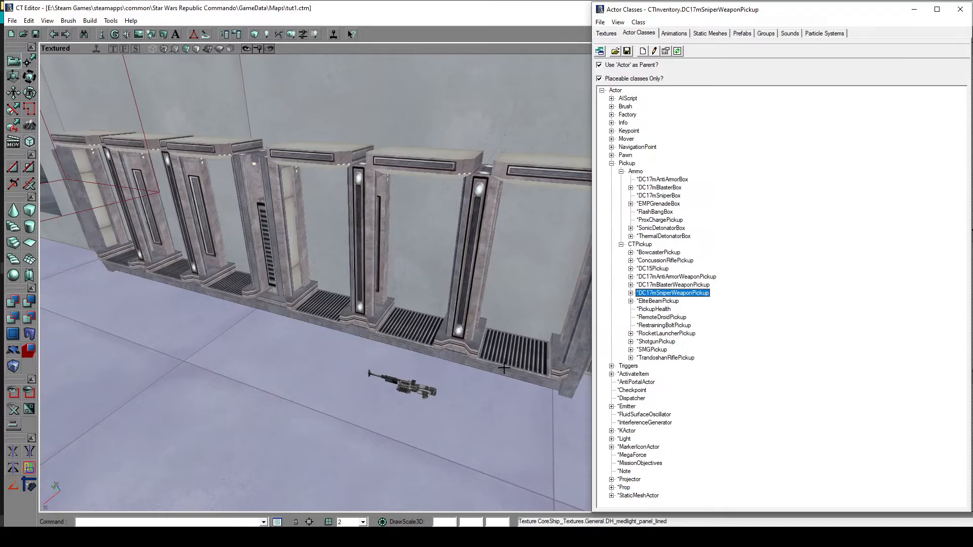
mouse_move(451, 347)
mouse_down()
mouse_move(494, 385)
mouse_move(500, 365)
mouse_move(469, 425)
mouse_move(421, 448)
mouse_move(426, 461)
mouse_move(440, 458)
mouse_up()
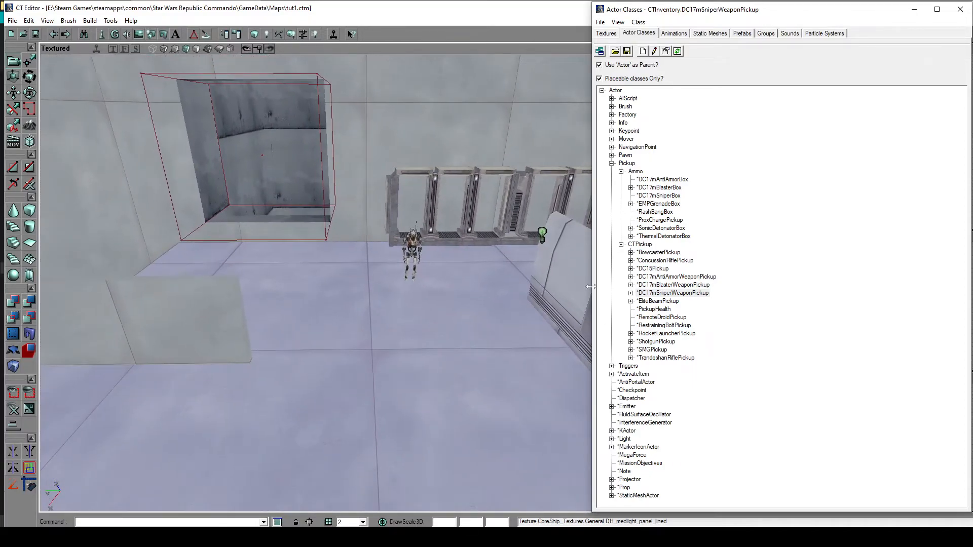
click(621, 172)
click(621, 180)
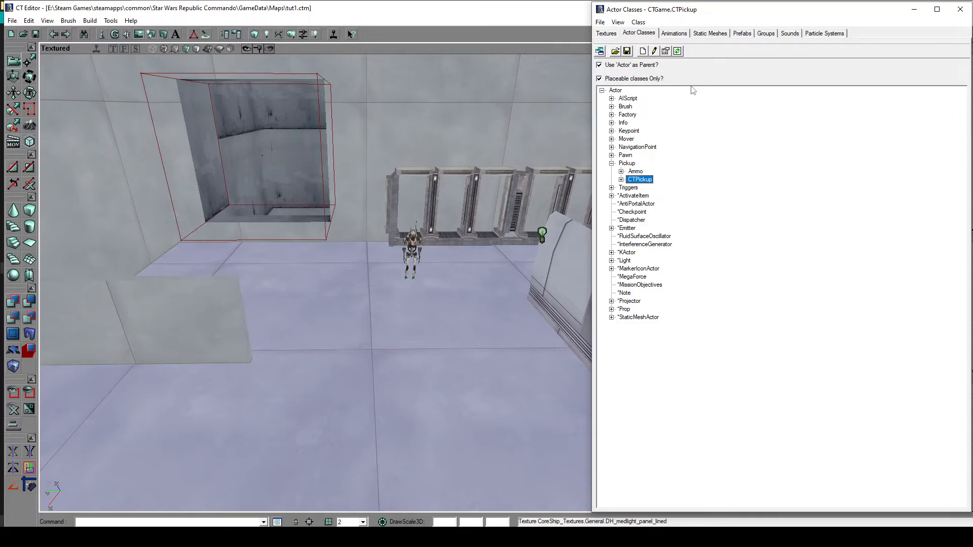
- Choose the ZoneInfo class under Info and add one to the open floor near the wide machine
click(612, 123)
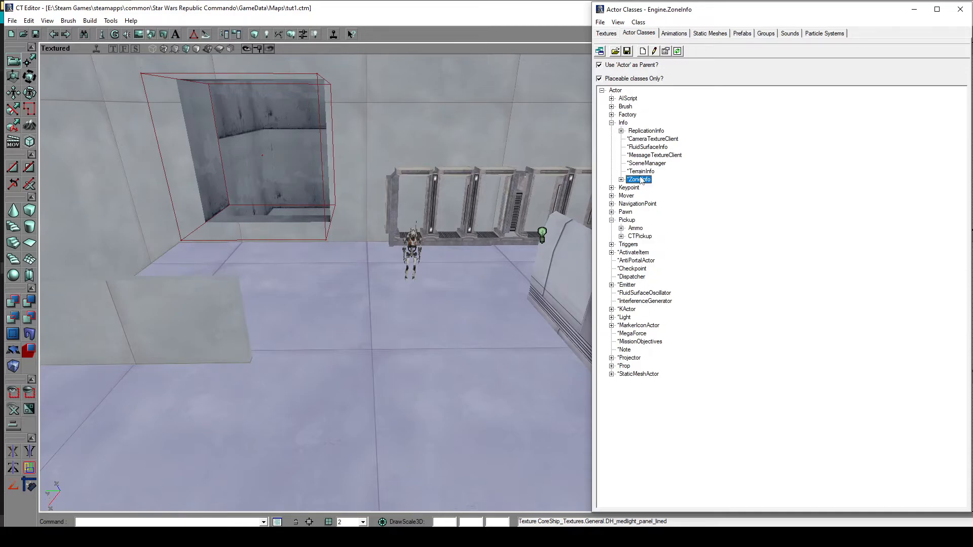
drag(425, 350, 447, 369)
right_click(385, 327)
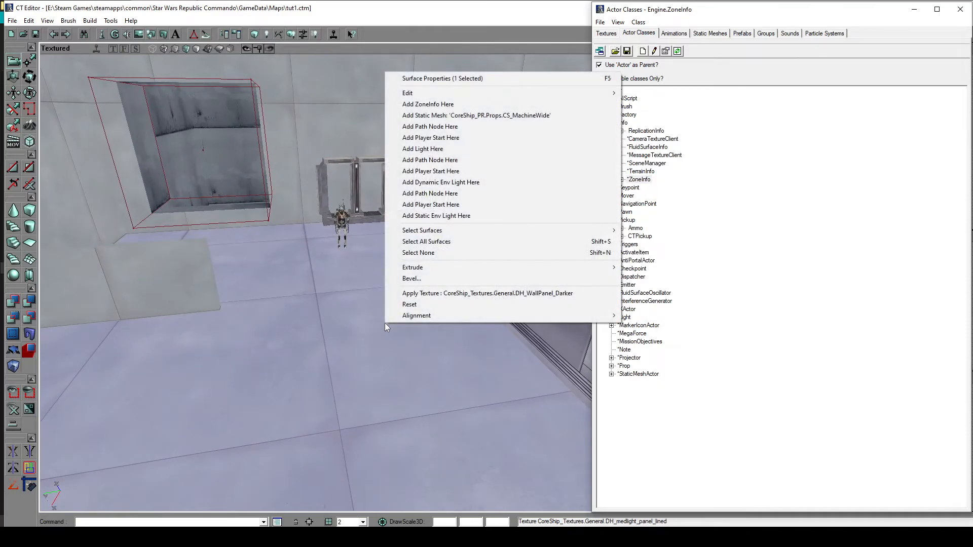
click(428, 104)
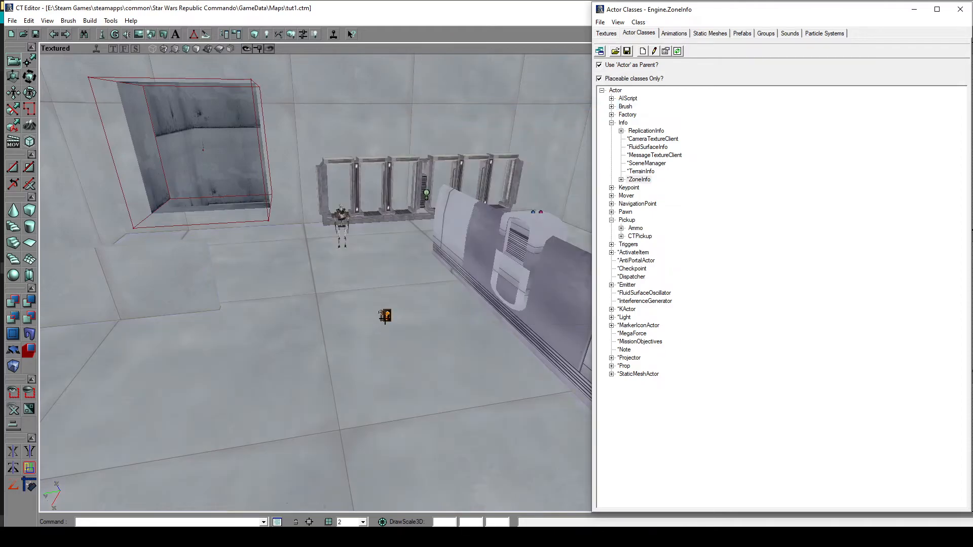
drag(424, 344, 425, 375)
mouse_move(425, 345)
right_down()
mouse_move(425, 330)
mouse_move(425, 350)
right_up()
drag(424, 344, 425, 325)
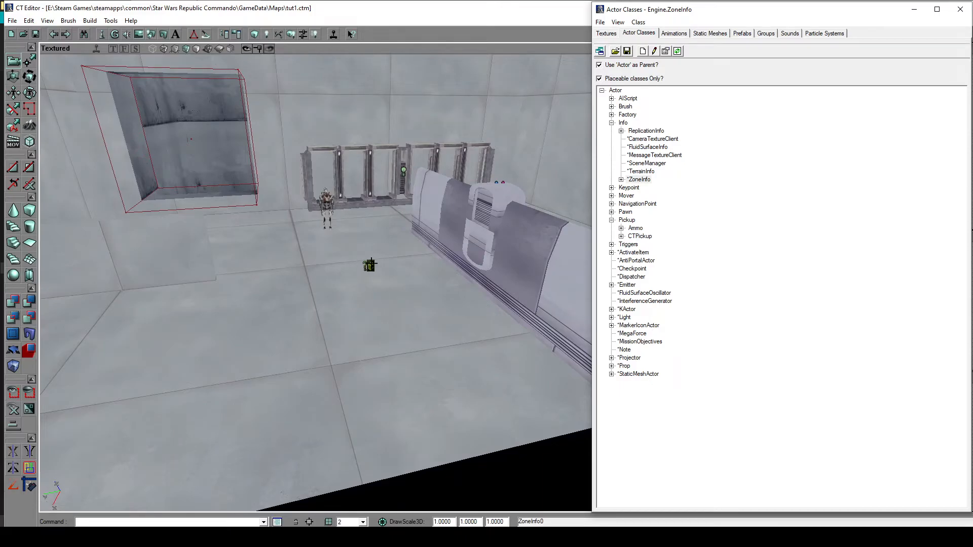
- Set the ZoneInfo actor's AmbientBrightness to 80 in its ZoneLight properties and close the properties
double_click(369, 265)
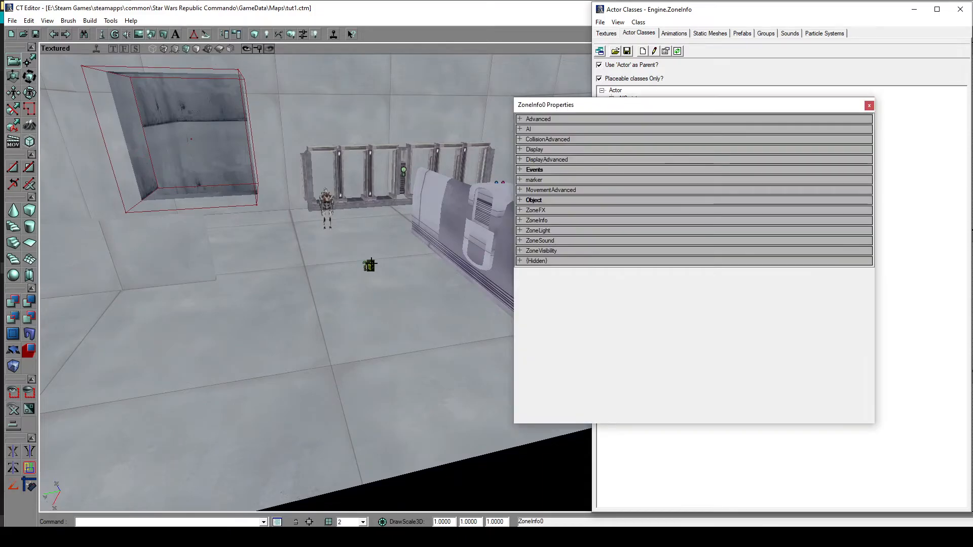
click(556, 230)
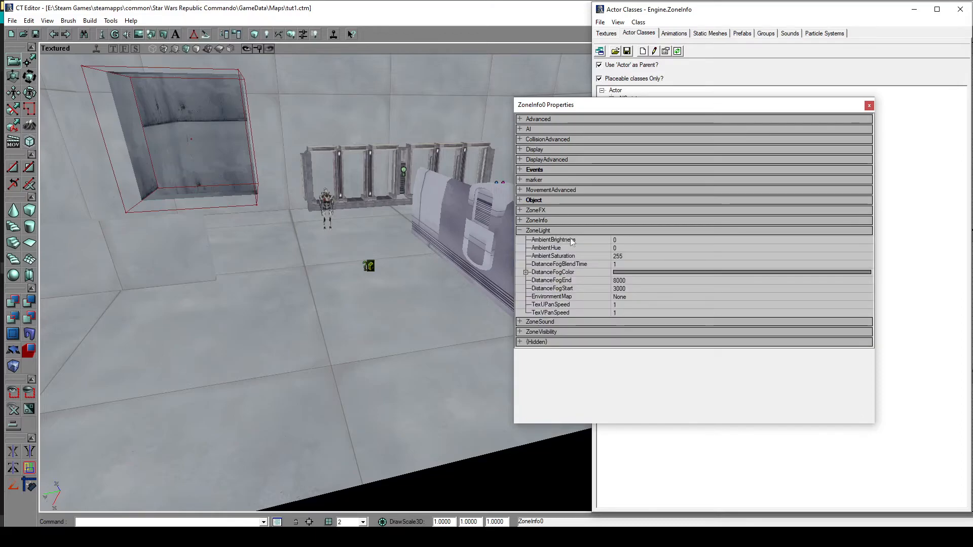
click(643, 240)
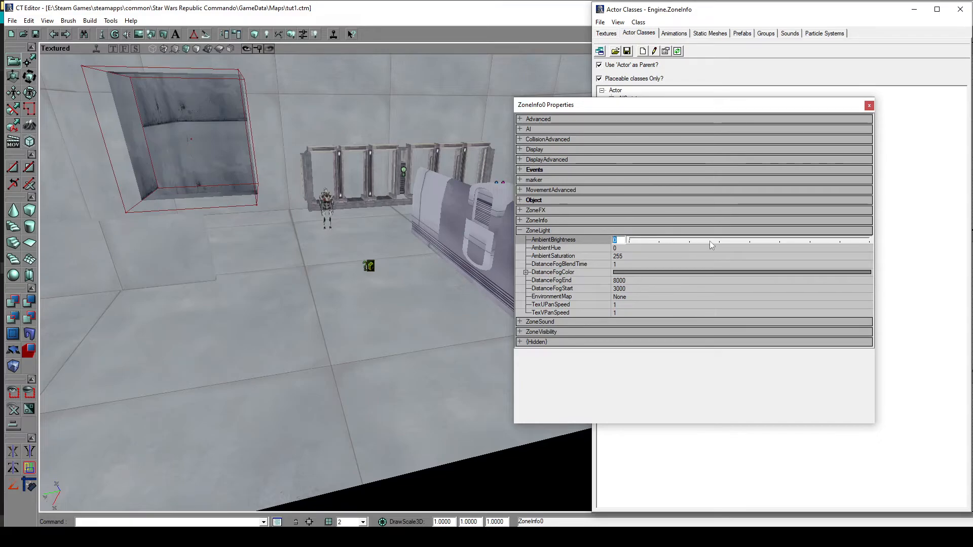
mouse_move(400, 334)
mouse_down()
mouse_move(398, 416)
mouse_move(486, 418)
mouse_move(471, 441)
mouse_move(375, 218)
mouse_move(340, 224)
mouse_up()
right_drag(340, 223, 375, 210)
mouse_move(375, 210)
mouse_down()
mouse_move(332, 210)
mouse_move(404, 306)
mouse_up()
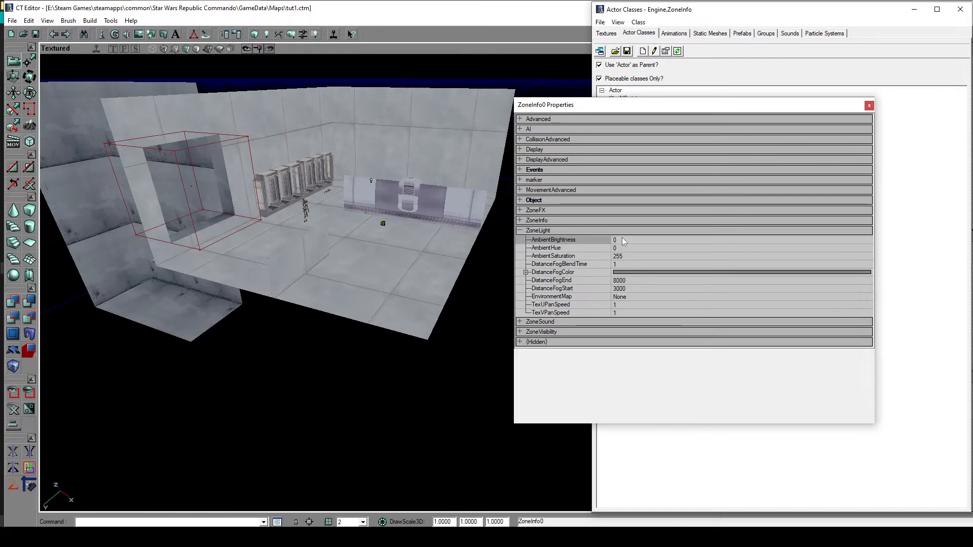
click(662, 239)
mouse_move(679, 239)
mouse_down()
mouse_move(717, 239)
mouse_move(678, 244)
mouse_up()
key(BackSpace)
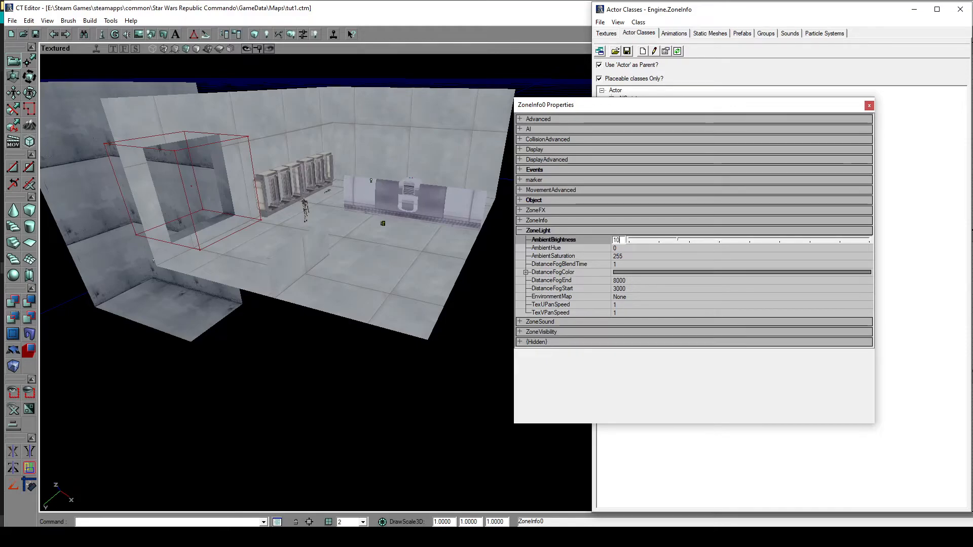
text(8)
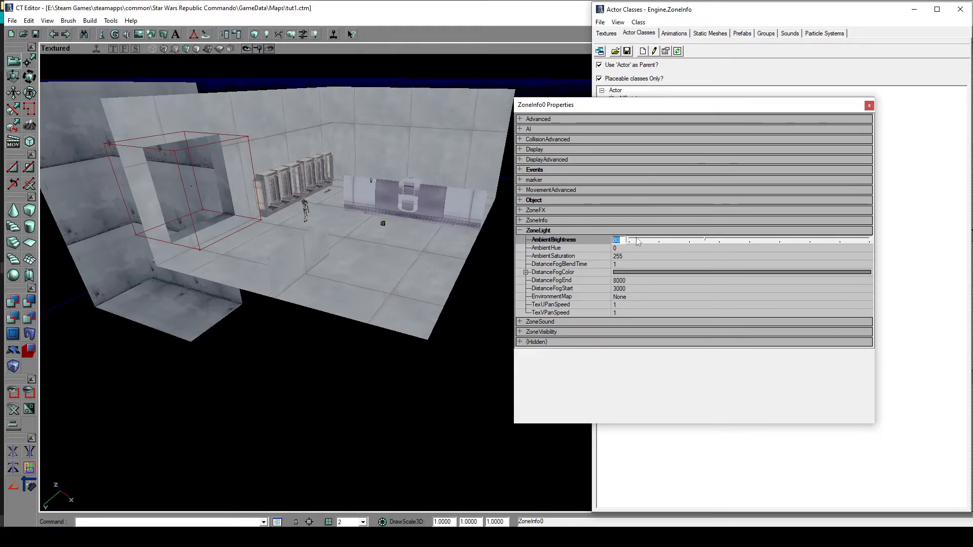
drag(355, 284, 371, 375)
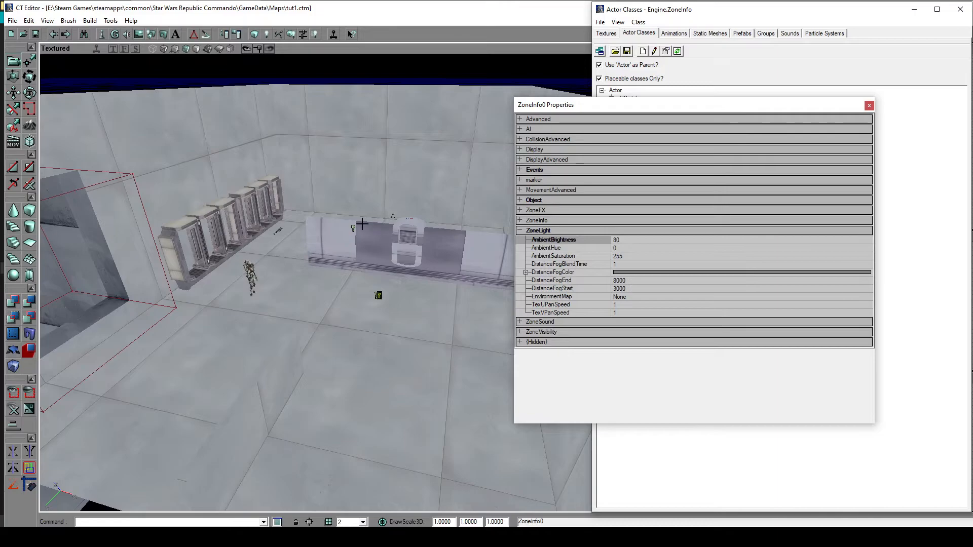
drag(428, 349, 416, 368)
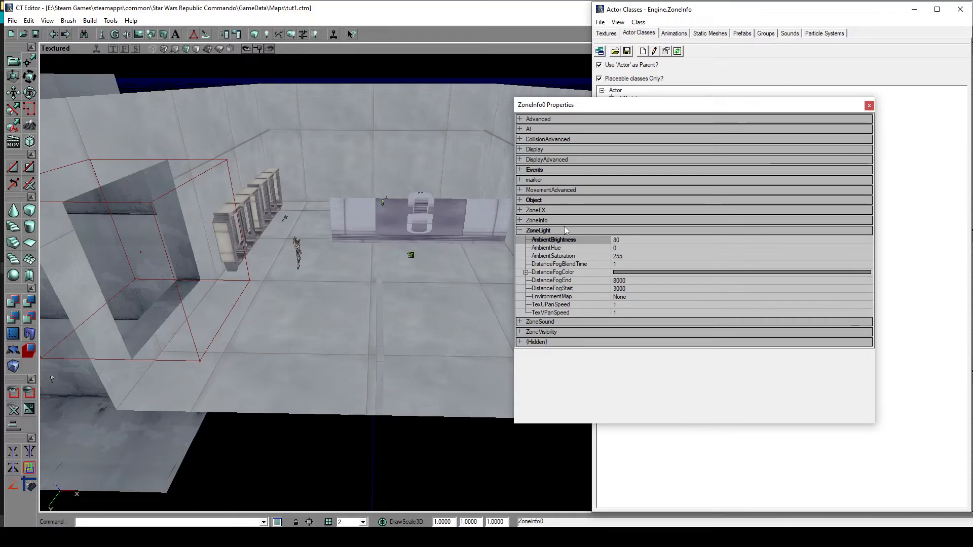
click(539, 231)
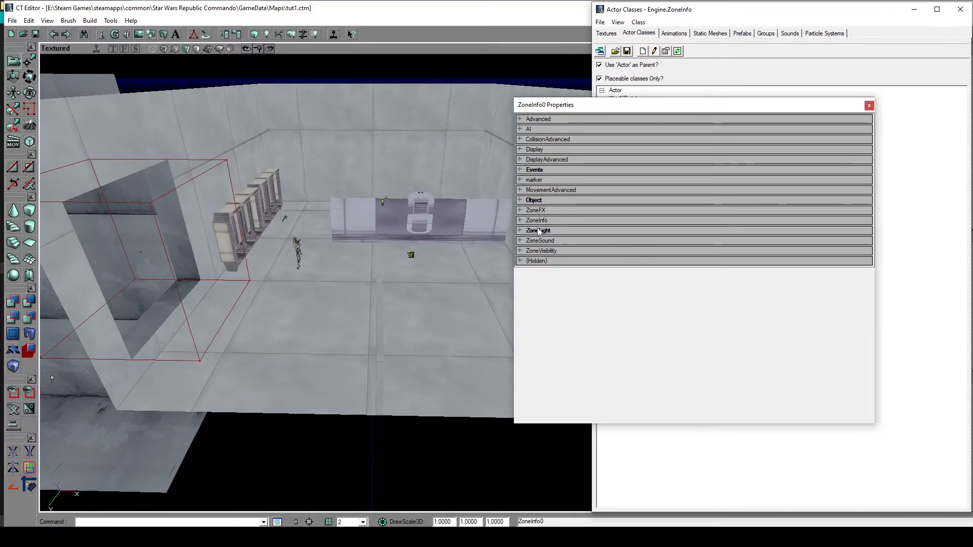
click(870, 106)
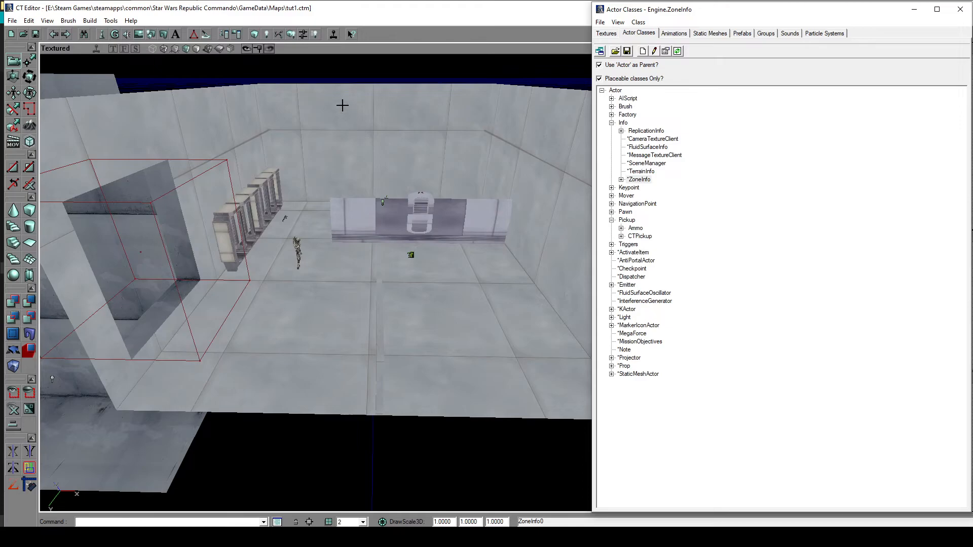
- Run a full build of the level, dismiss the map check and save the map
click(90, 21)
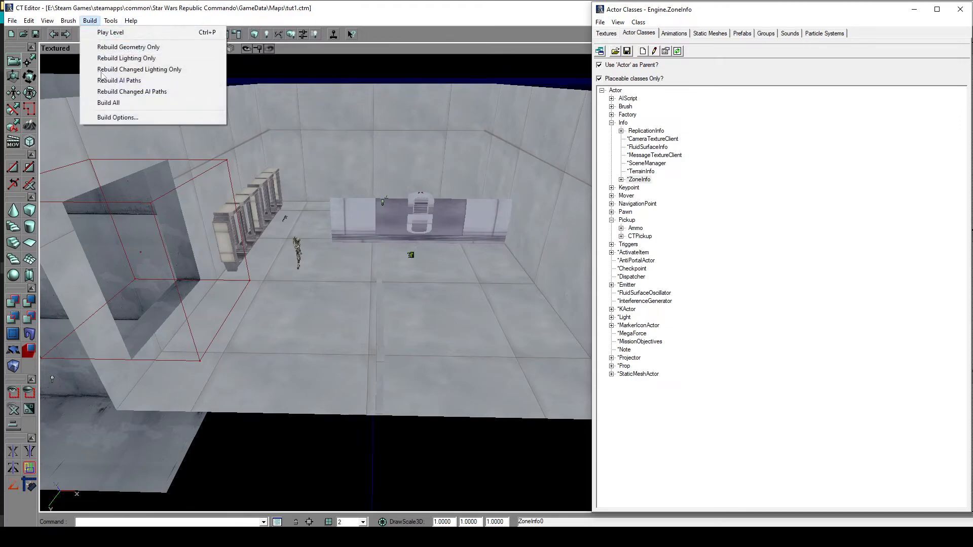
click(119, 102)
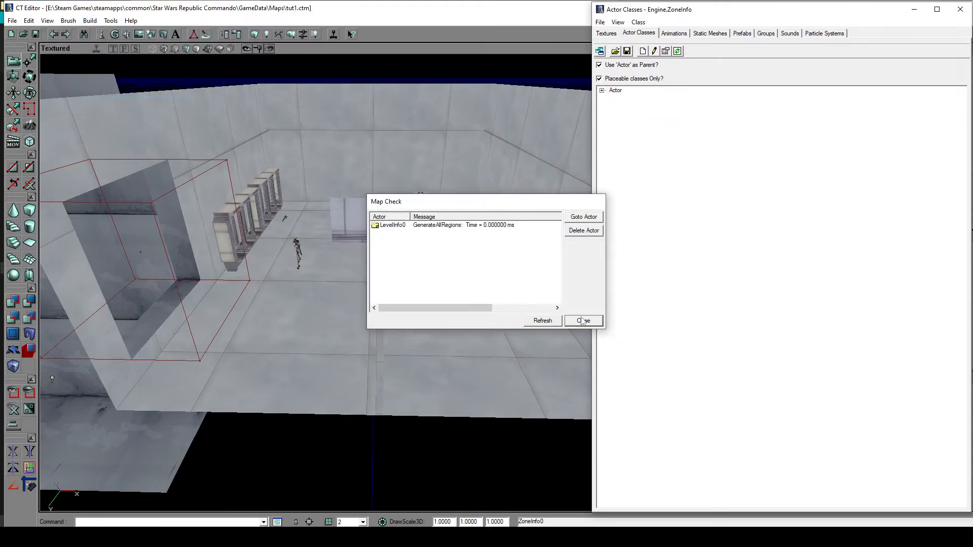
click(583, 320)
click(12, 20)
click(24, 59)
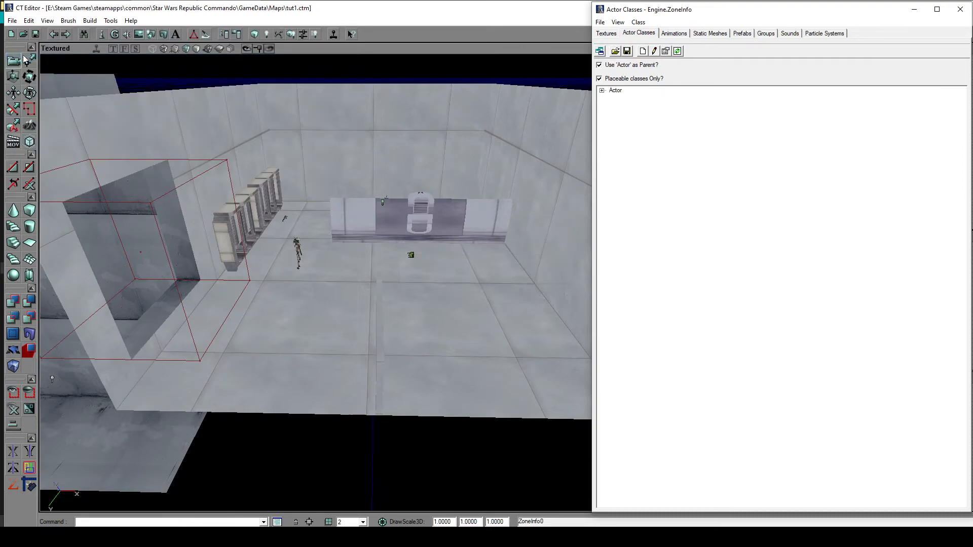
- Switch to the System folder in File Explorer, launch the game with the SWRC shortcut and skip the intro
click(910, 13)
click(910, 9)
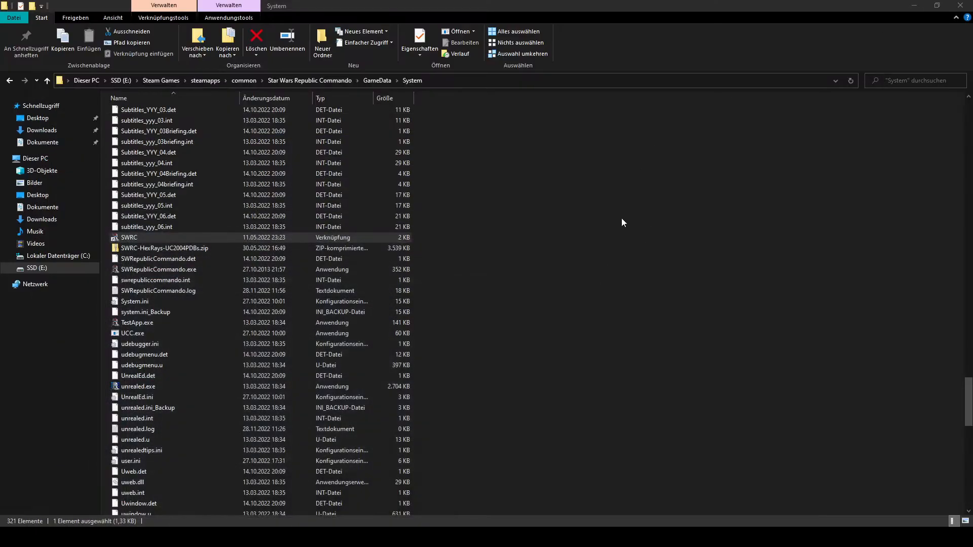
double_click(145, 237)
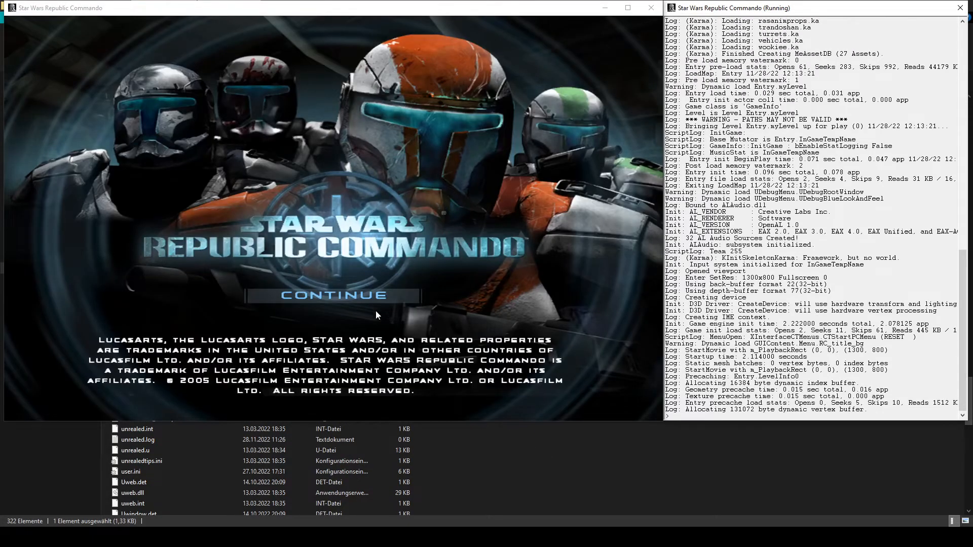
click(372, 299)
double_click(336, 197)
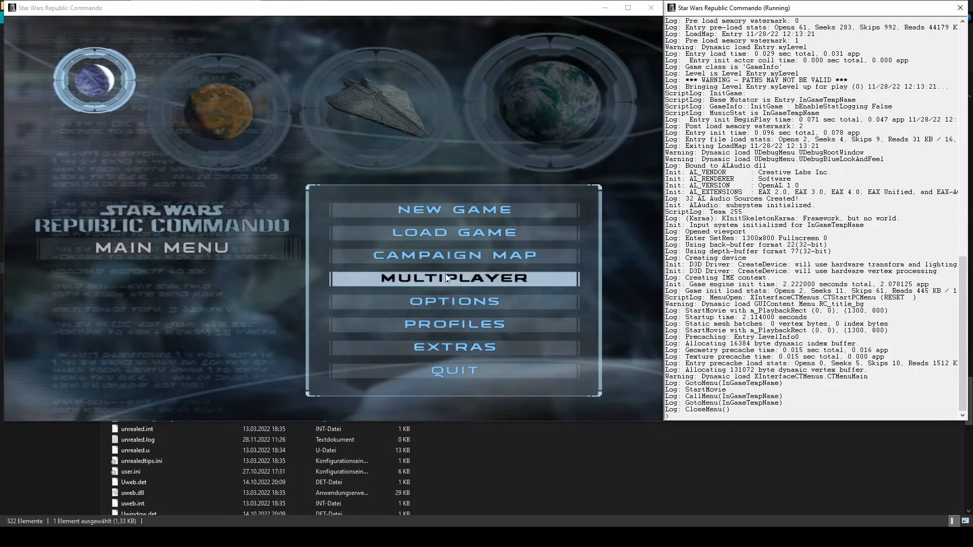
- Start the Destroy the Factory mission from the campaign map
click(442, 258)
click(212, 155)
double_click(446, 291)
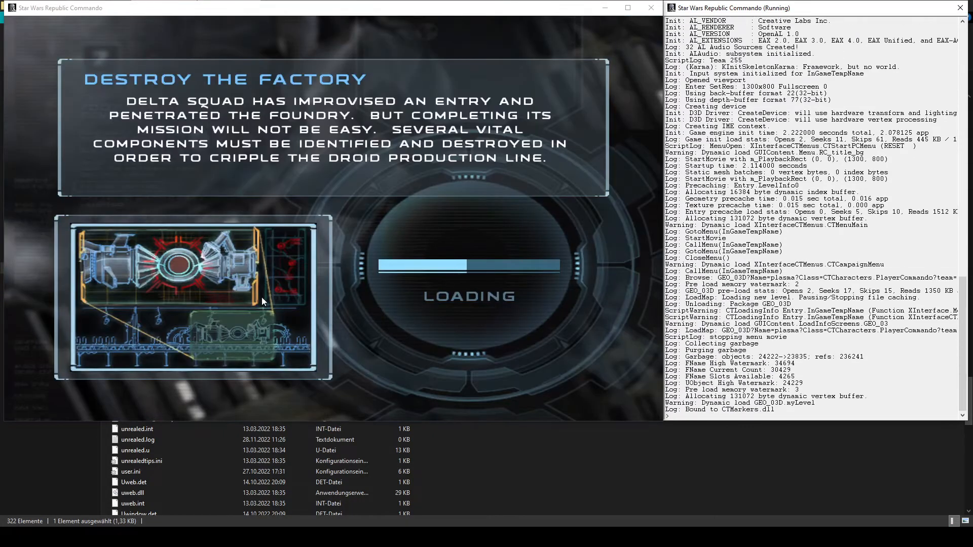
click(479, 268)
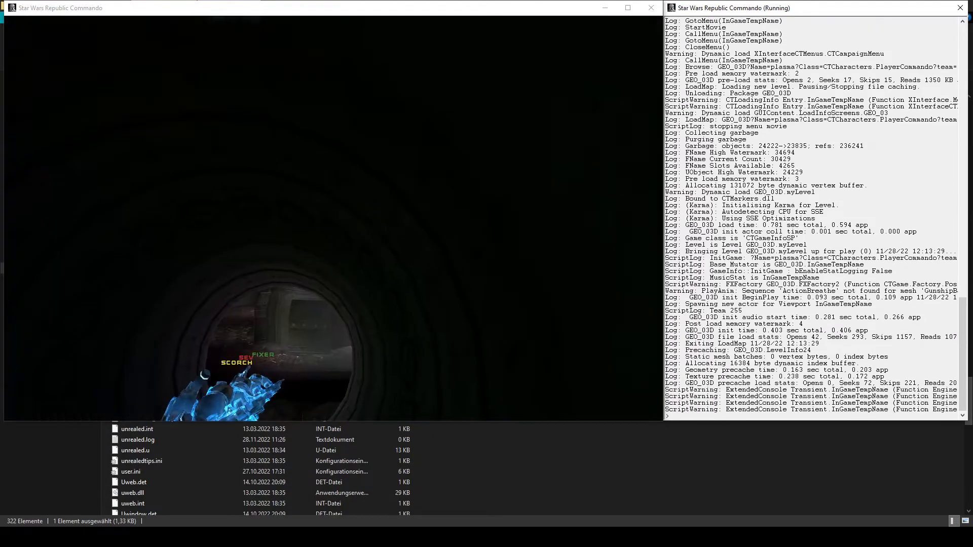
- Pause the mission and load the custom map with the console command "open tut1"
key(Escape)
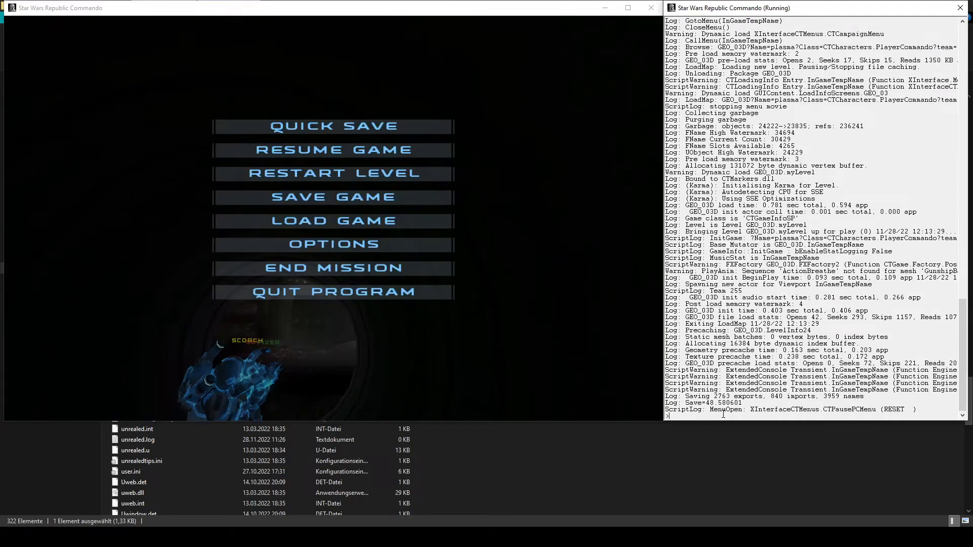
click(723, 414)
text(open tut1)
key(Return)
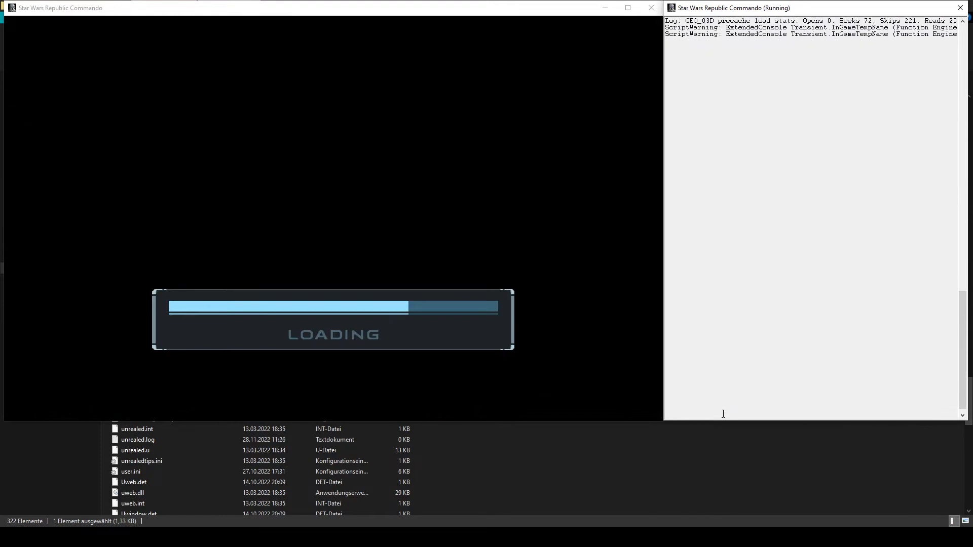
- Run the console command "nohud" in the loaded tut1 map, close the console, and open and dismiss the pause menu
key(grave)
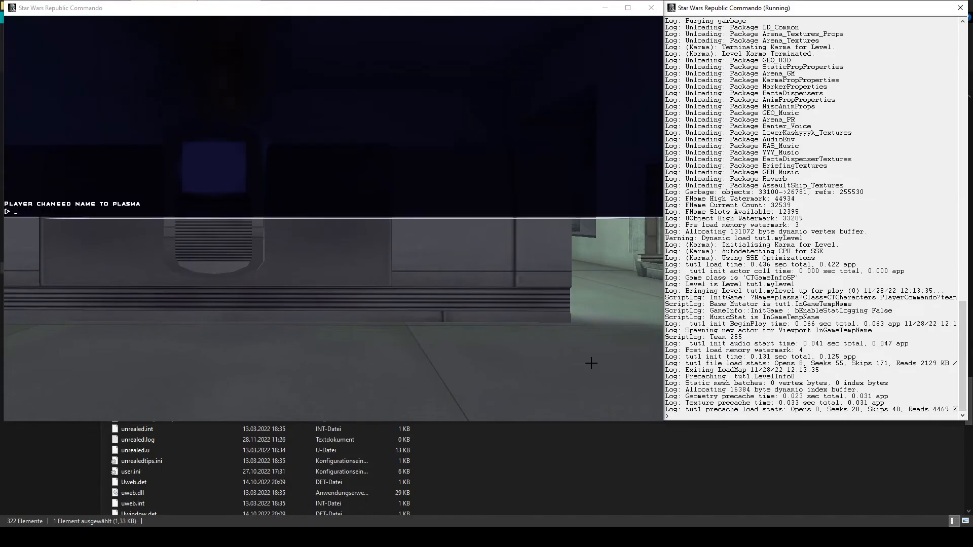
text(nohud)
key(Return)
key(grave)
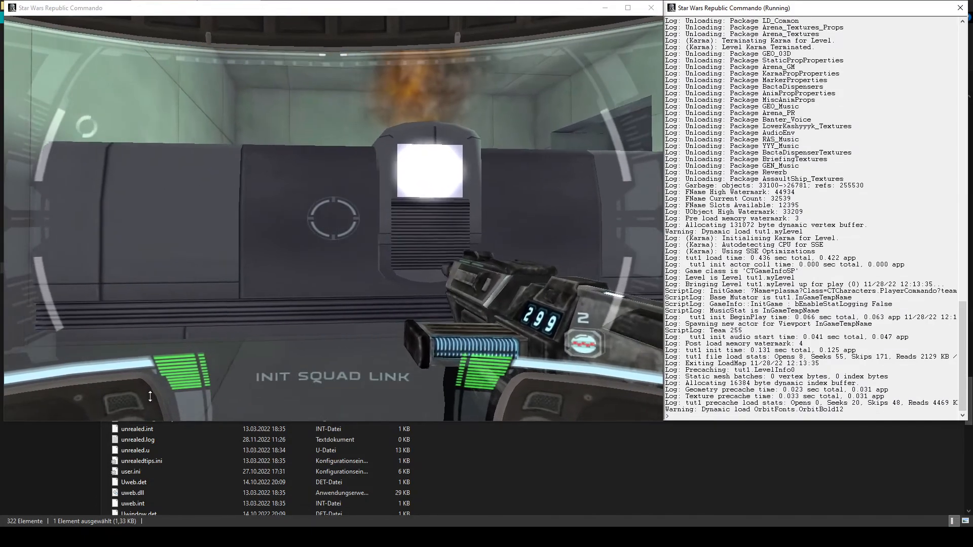
key(Escape)
key(Escape)
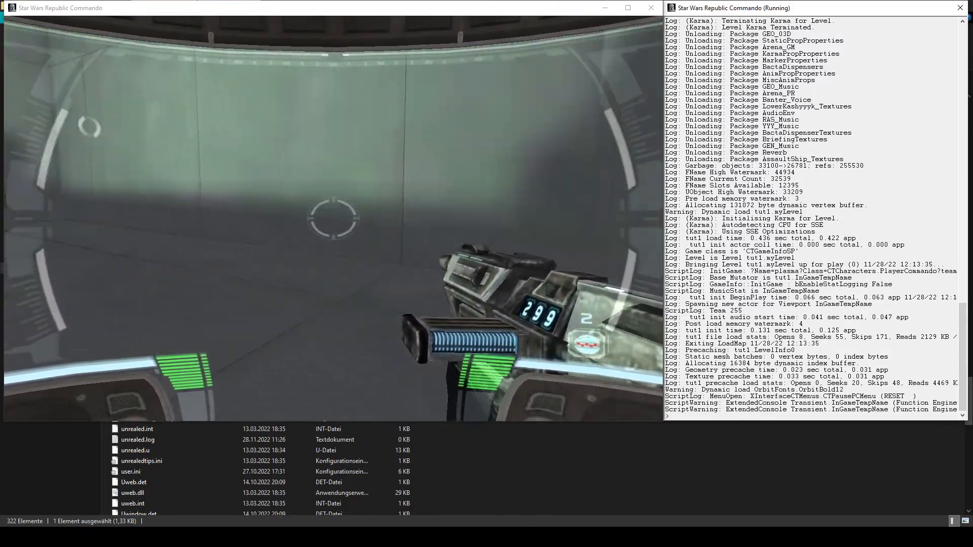
- Walk around the barricade to the BattleDroid and destroy it with a melee attack
key(w)
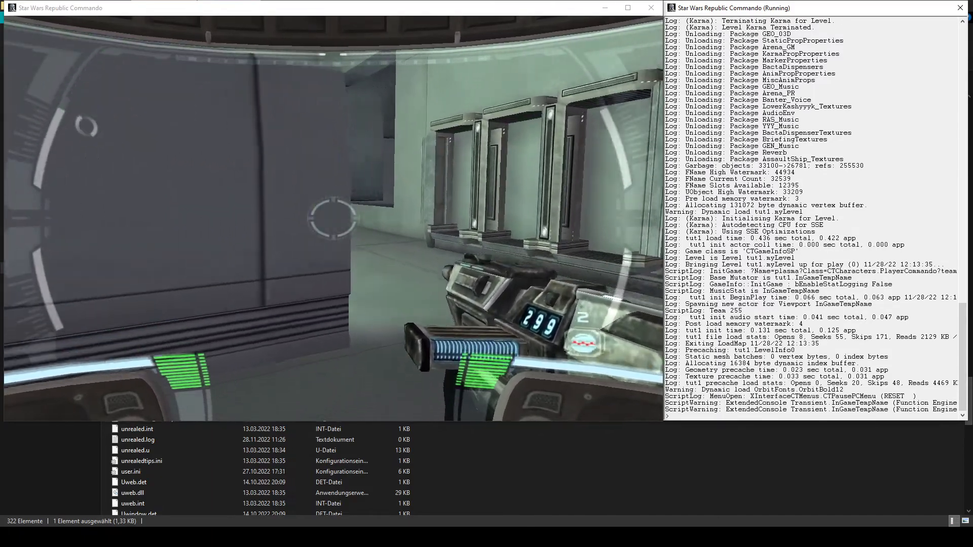
key(w)
key(e)
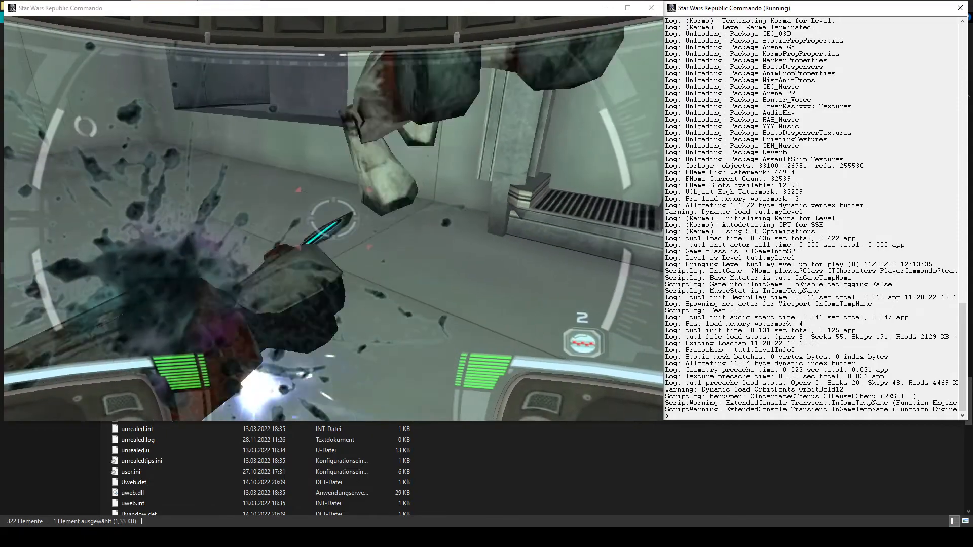
key(s)
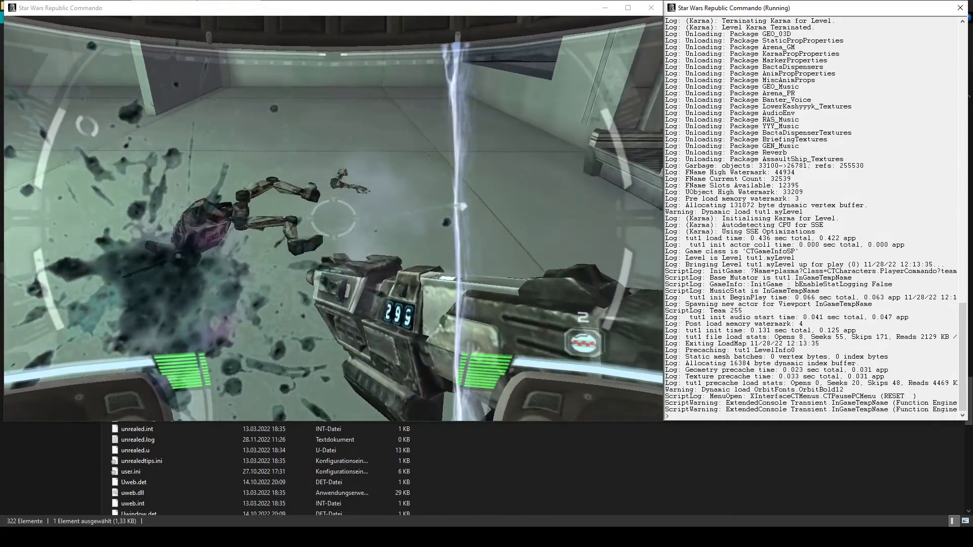
- Collect the DC-17M sniper attachment in the room and try switching the weapon to it
key(w)
key(d)
key(a)
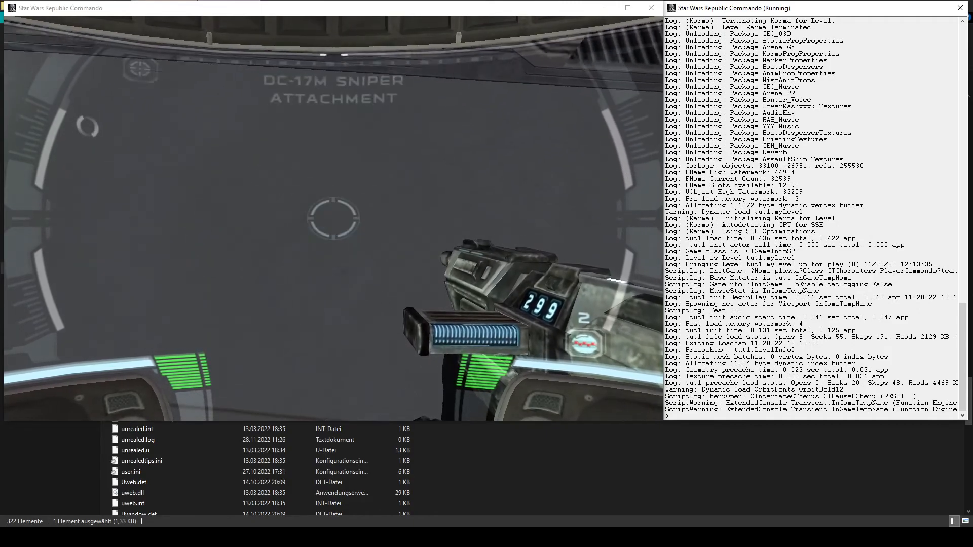
key(3)
key(w)
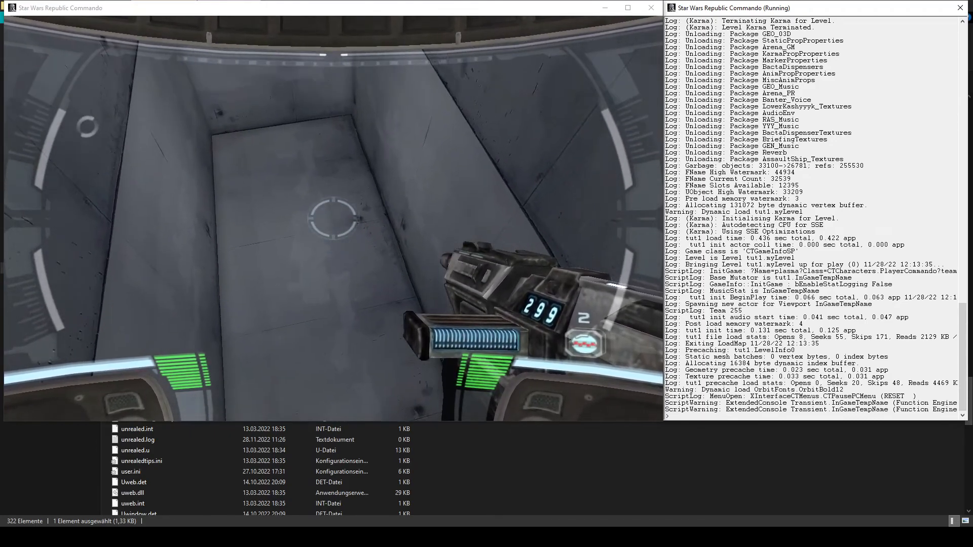
- Walk through the room to examine the side passage, the wall racks, the barricade and the fire and smoke effect
key(w)
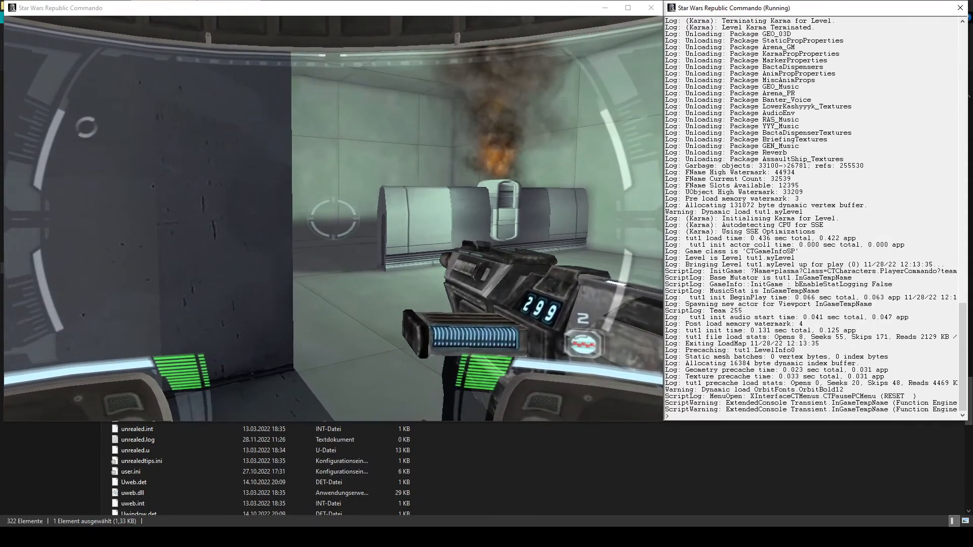
key(w)
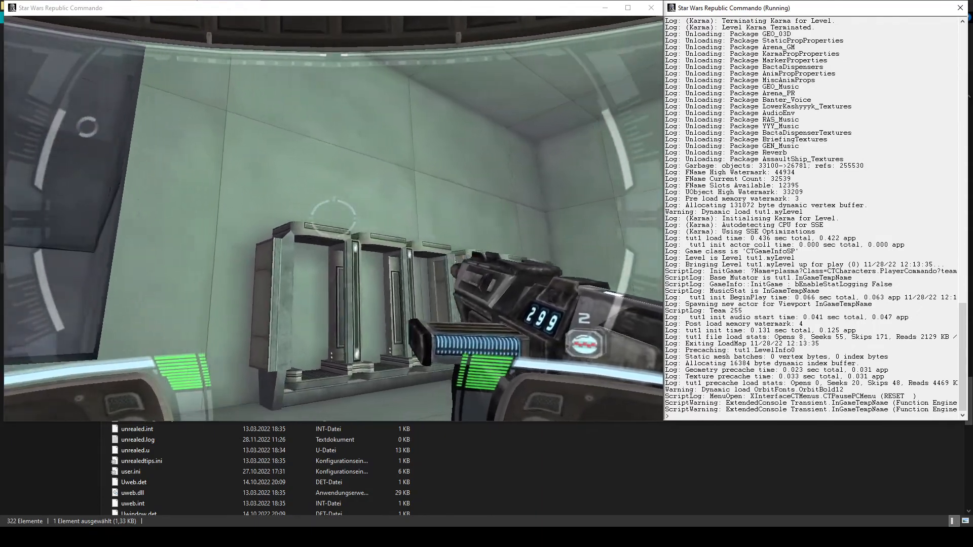
key(w)
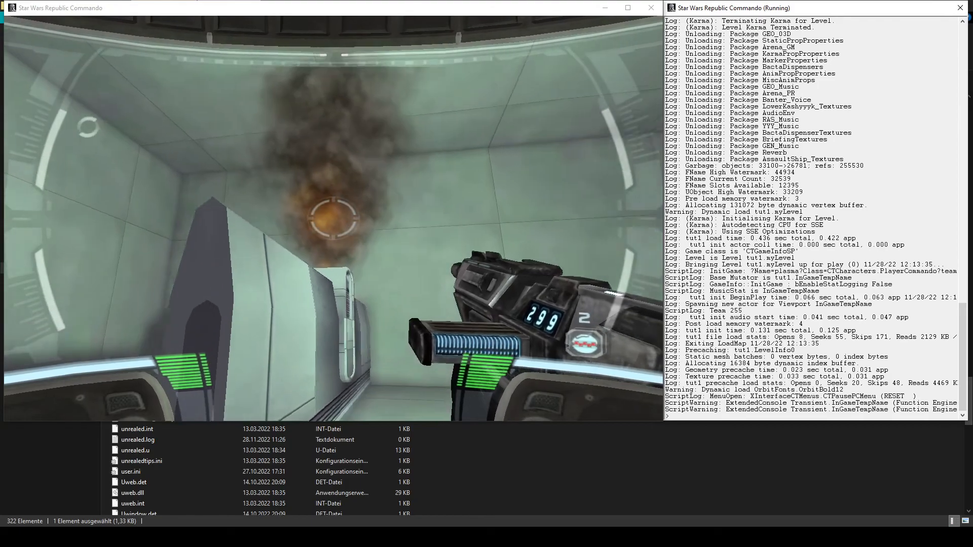
key(a)
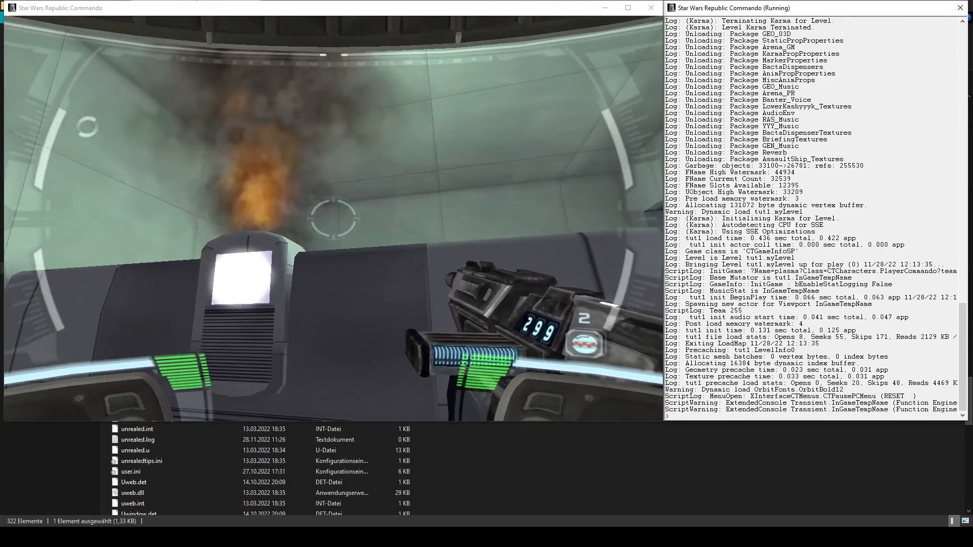
key(d)
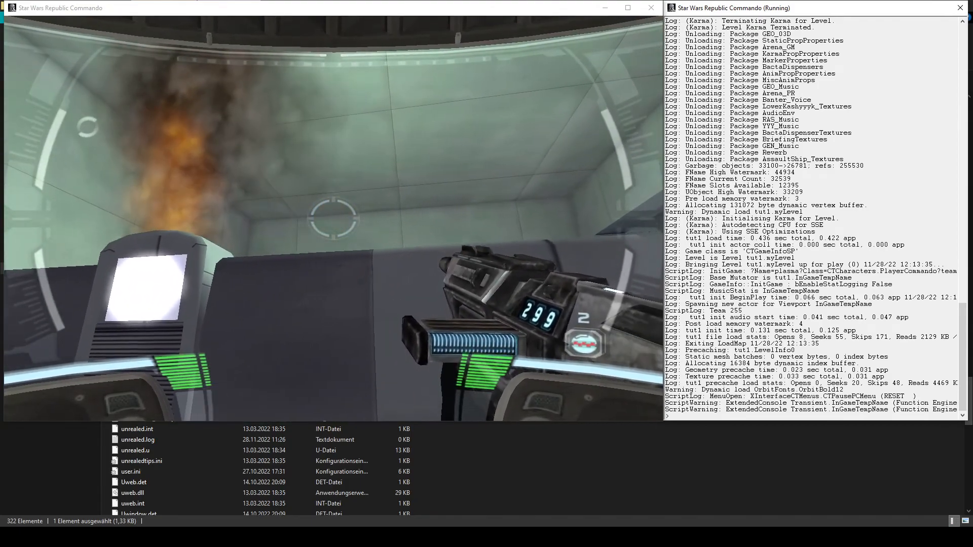
key(d)
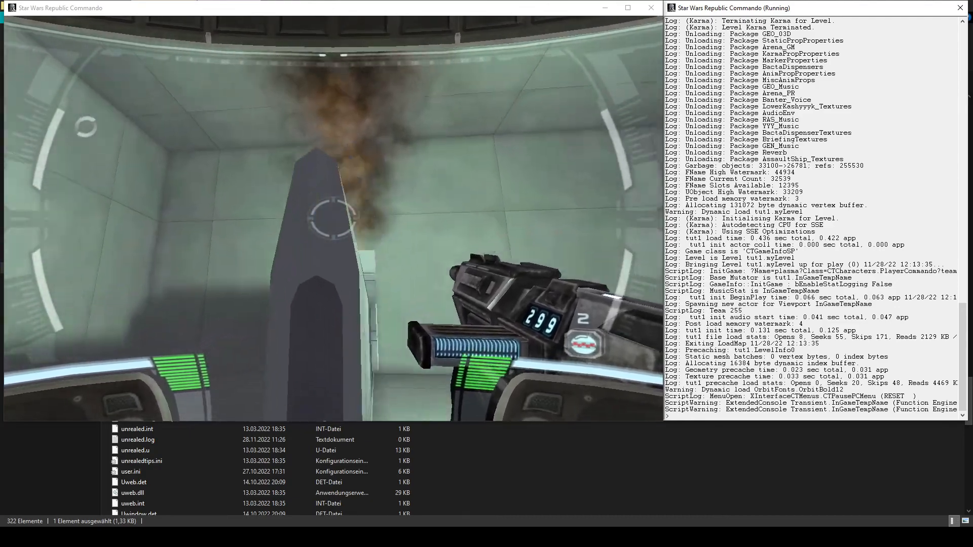
key(d)
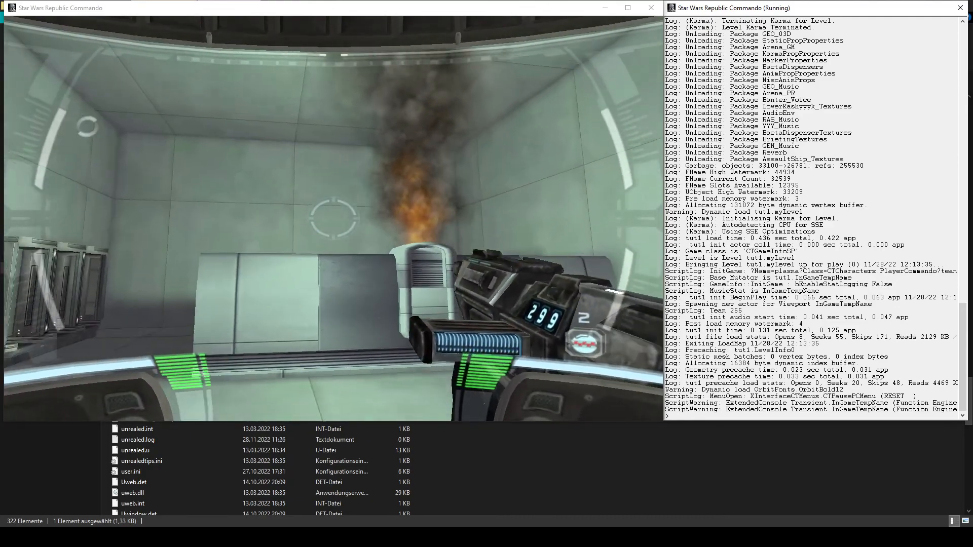
- Exit the game with the console command "quit"
key(grave)
text(quit)
key(Return)
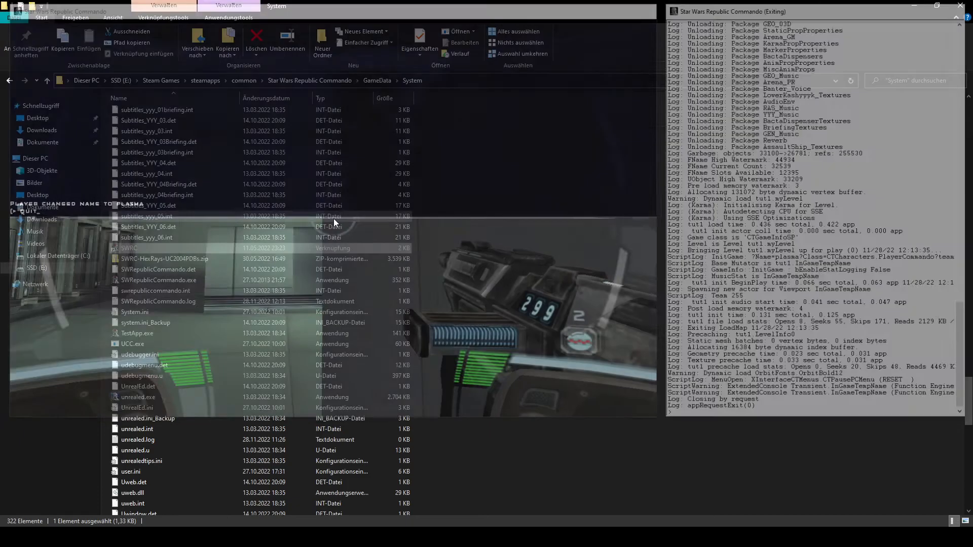